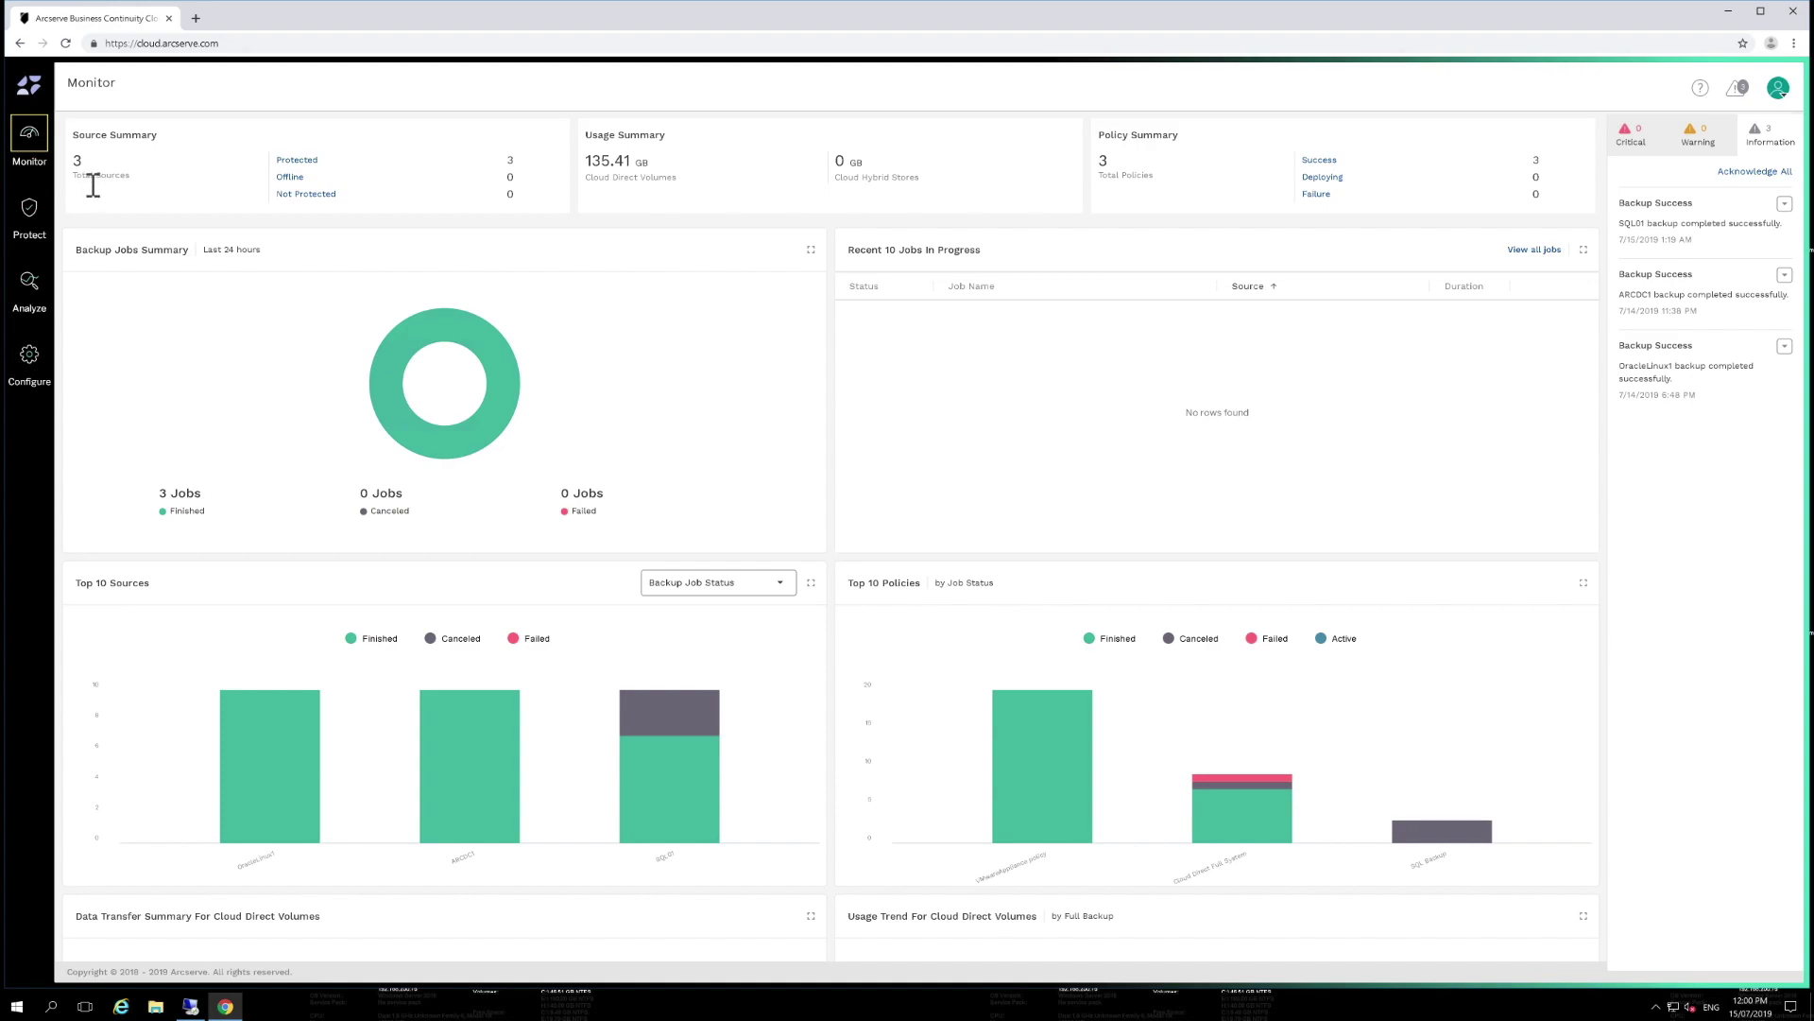
# Step: Highlight the 135.41 GB Cloud Direct Volumes usage figure and caption, then go to Protect
pyautogui.tripleClick(599, 171)
pyautogui.click(652, 163)
pyautogui.moveTo(639, 173); pyautogui.dragTo(587, 172)
pyautogui.click(253, 181)
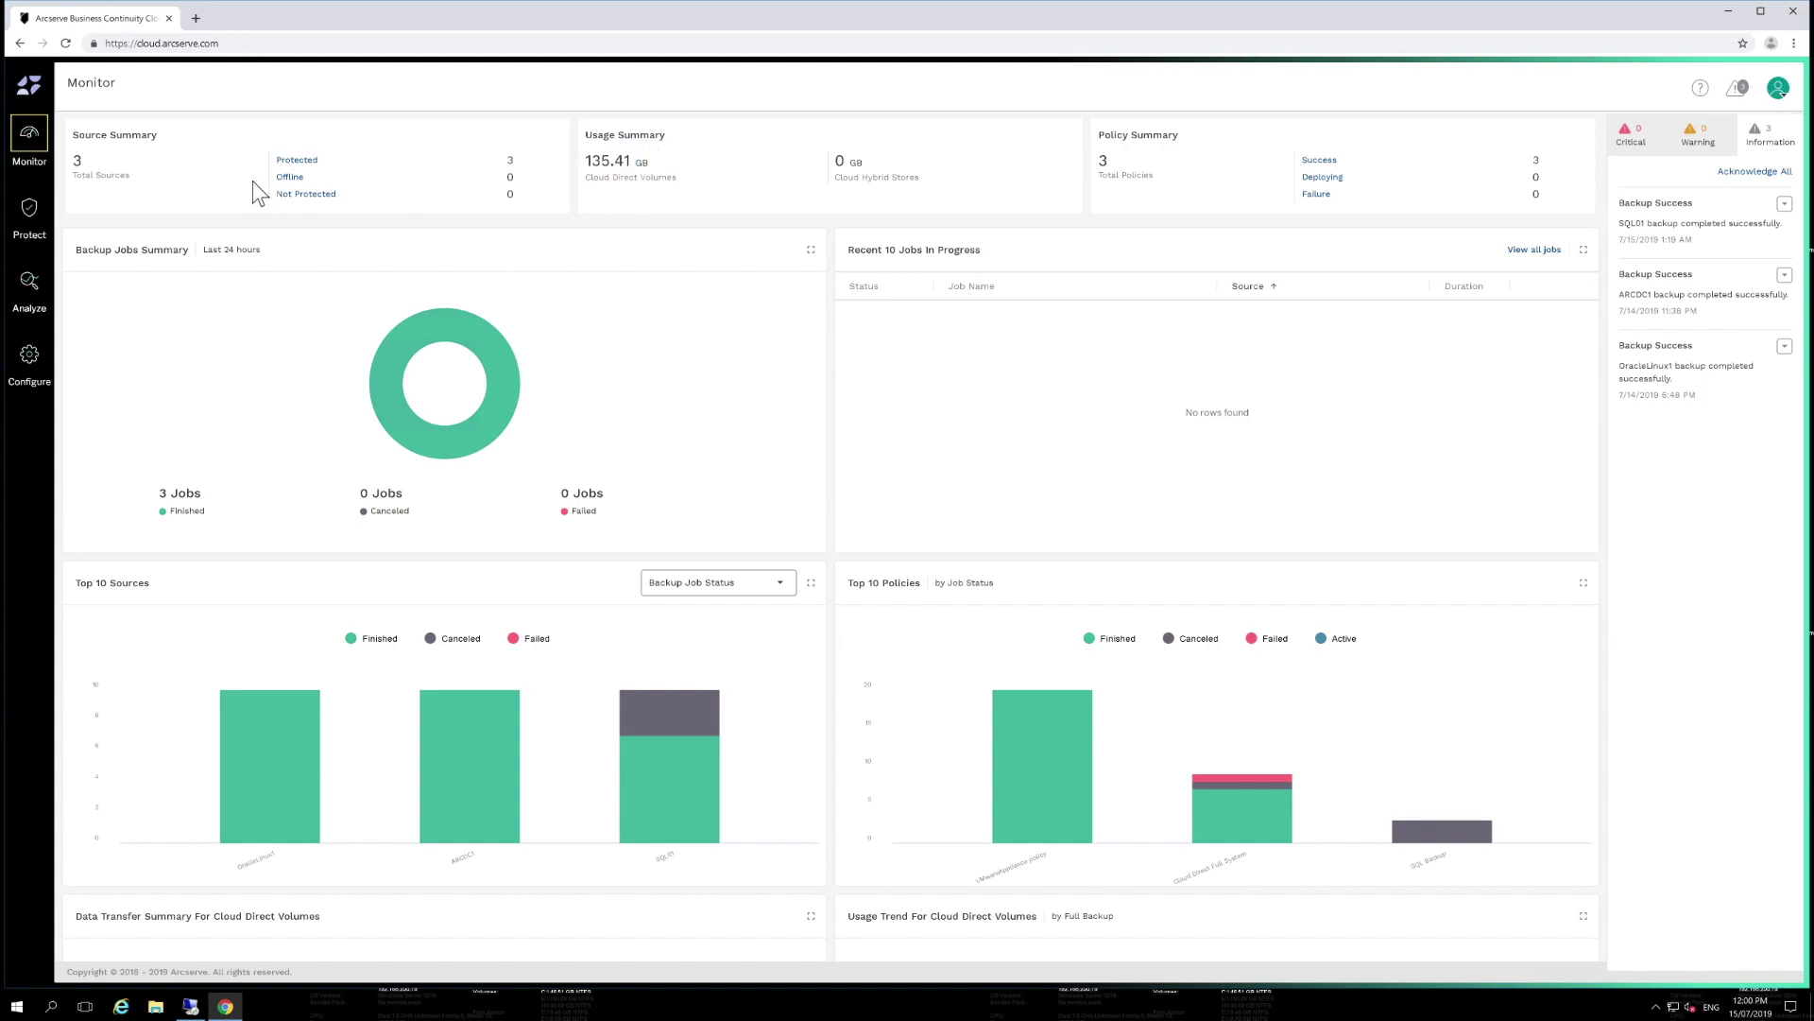
pyautogui.click(40, 223)
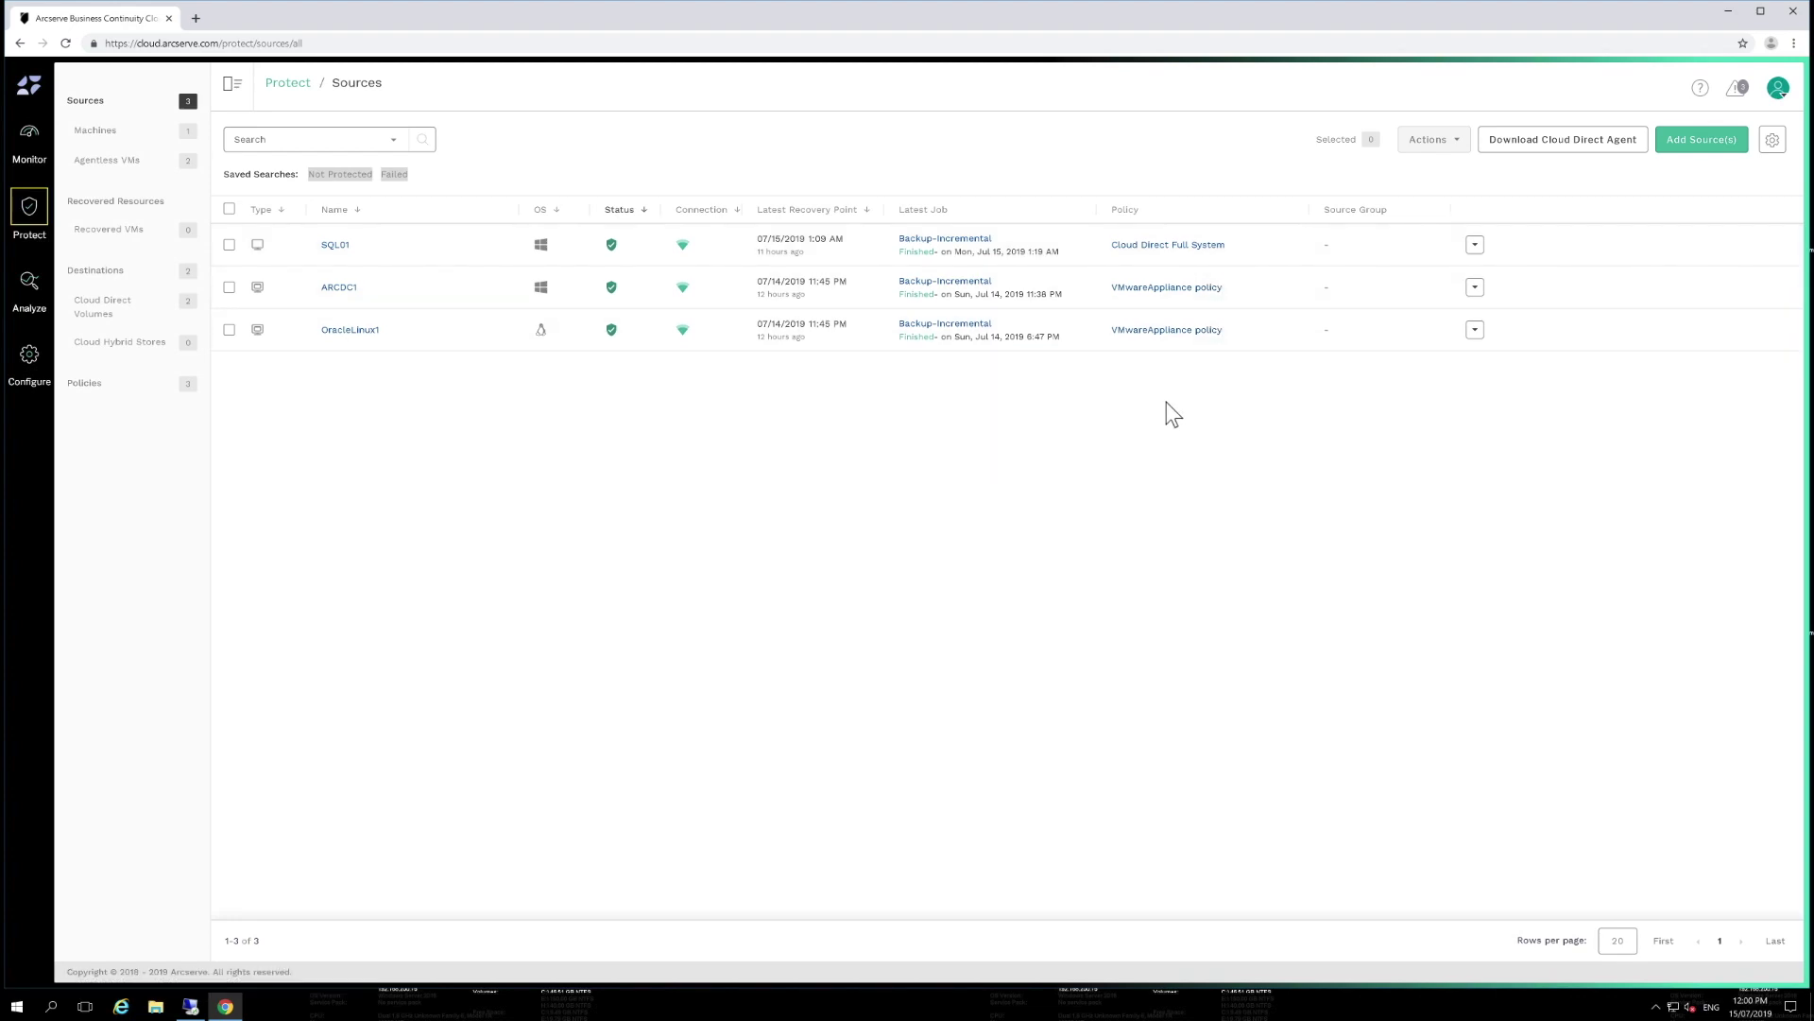
# Step: Filter the sources to Agentless VMs and start adding a new agentless source
pyautogui.click(110, 163)
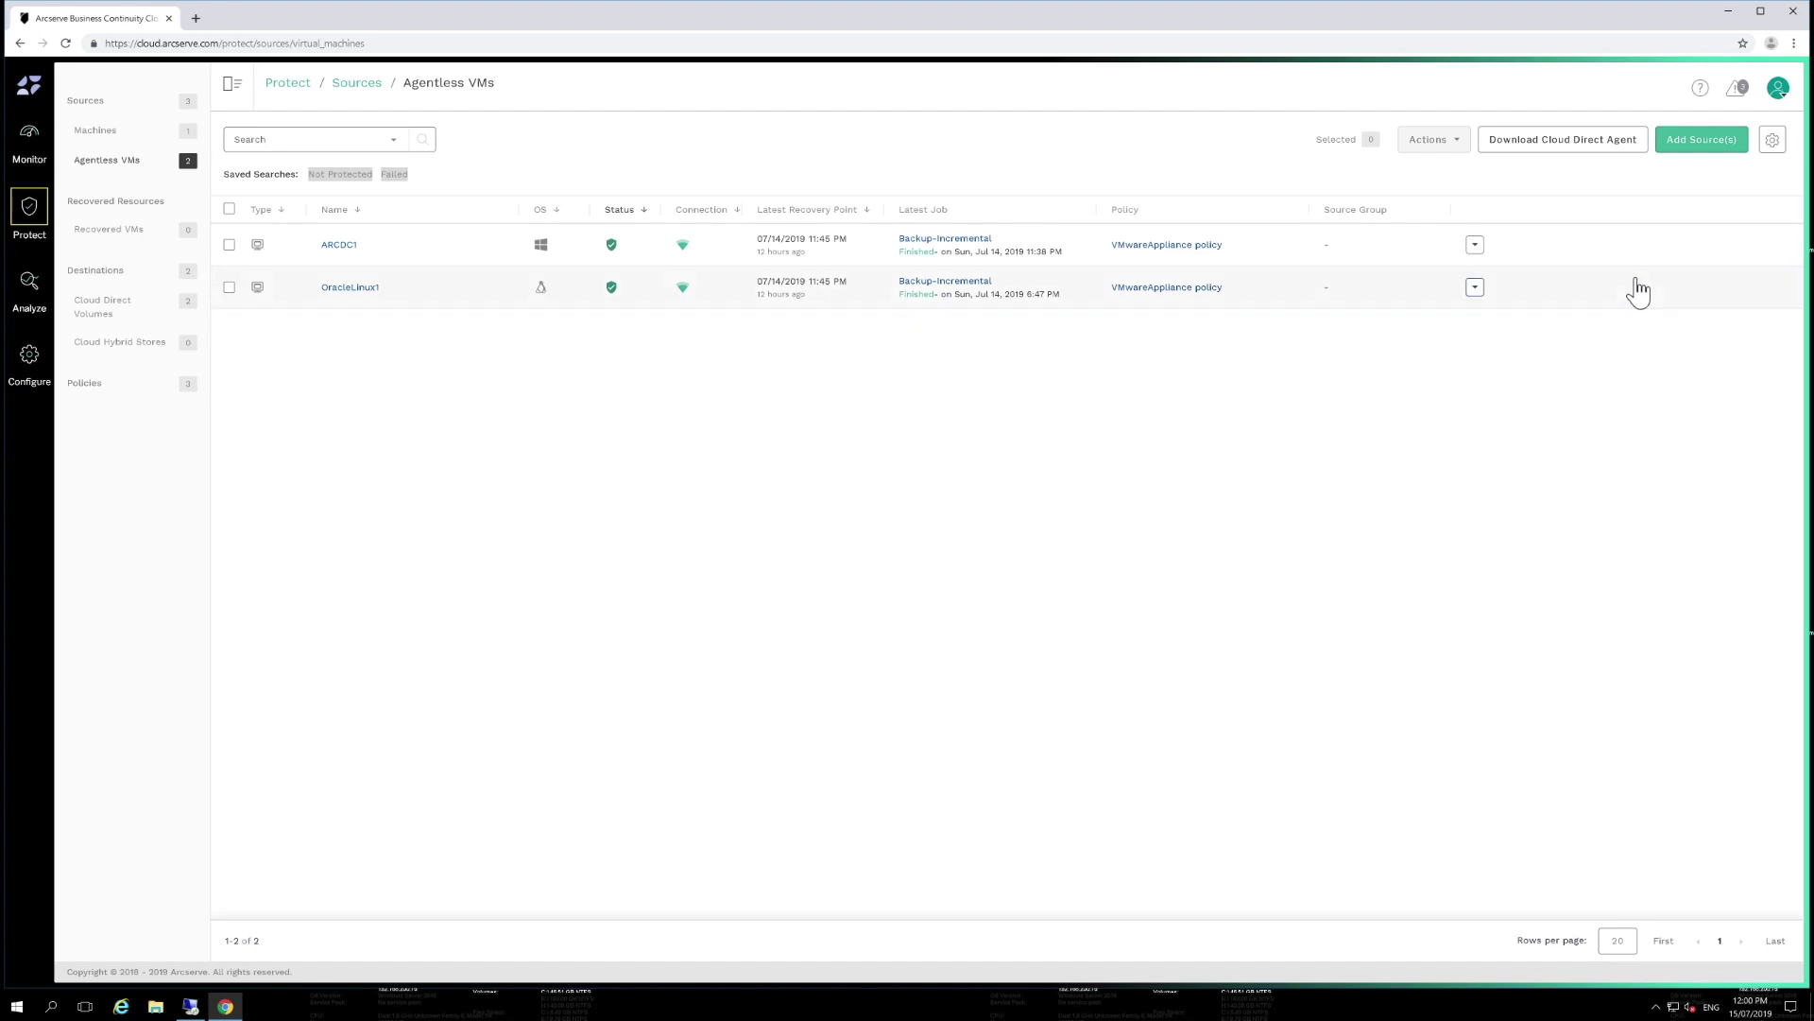
pyautogui.click(1699, 139)
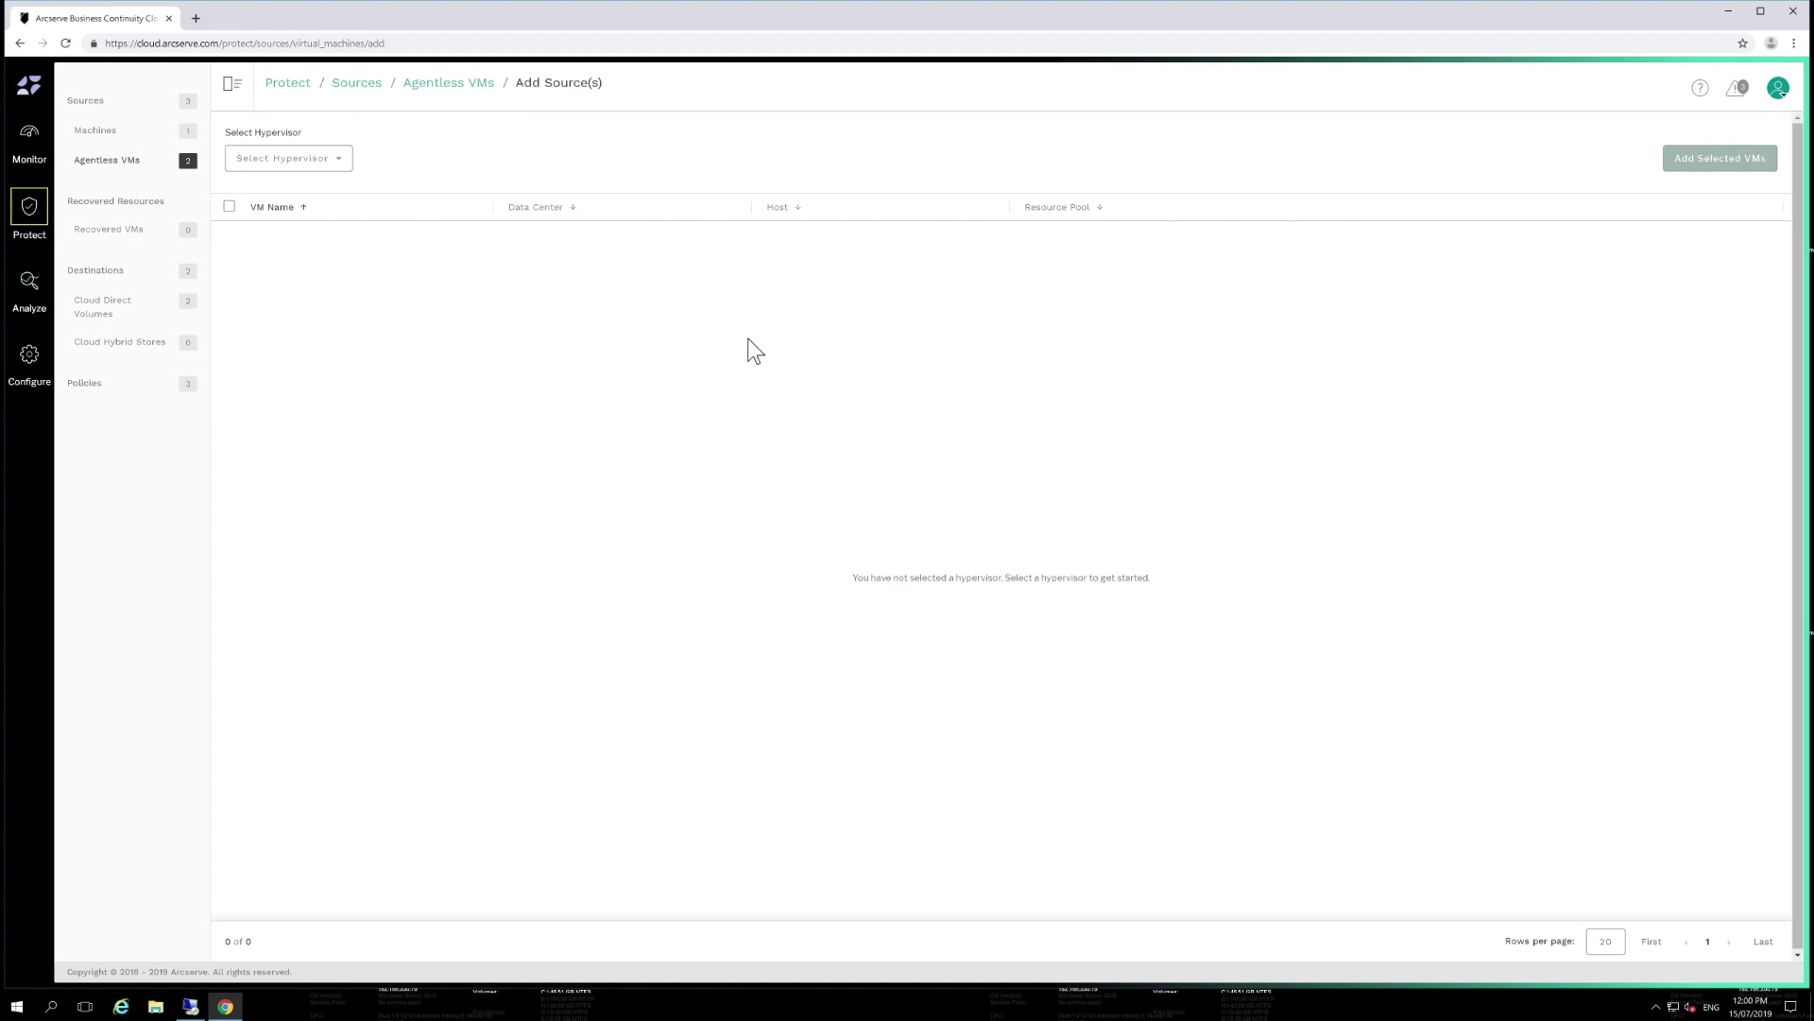
# Step: Add the Hamachi VPN Gateway VM from the VMware Appliance hypervisor as an agentless source
pyautogui.click(341, 166)
pyautogui.click(275, 190)
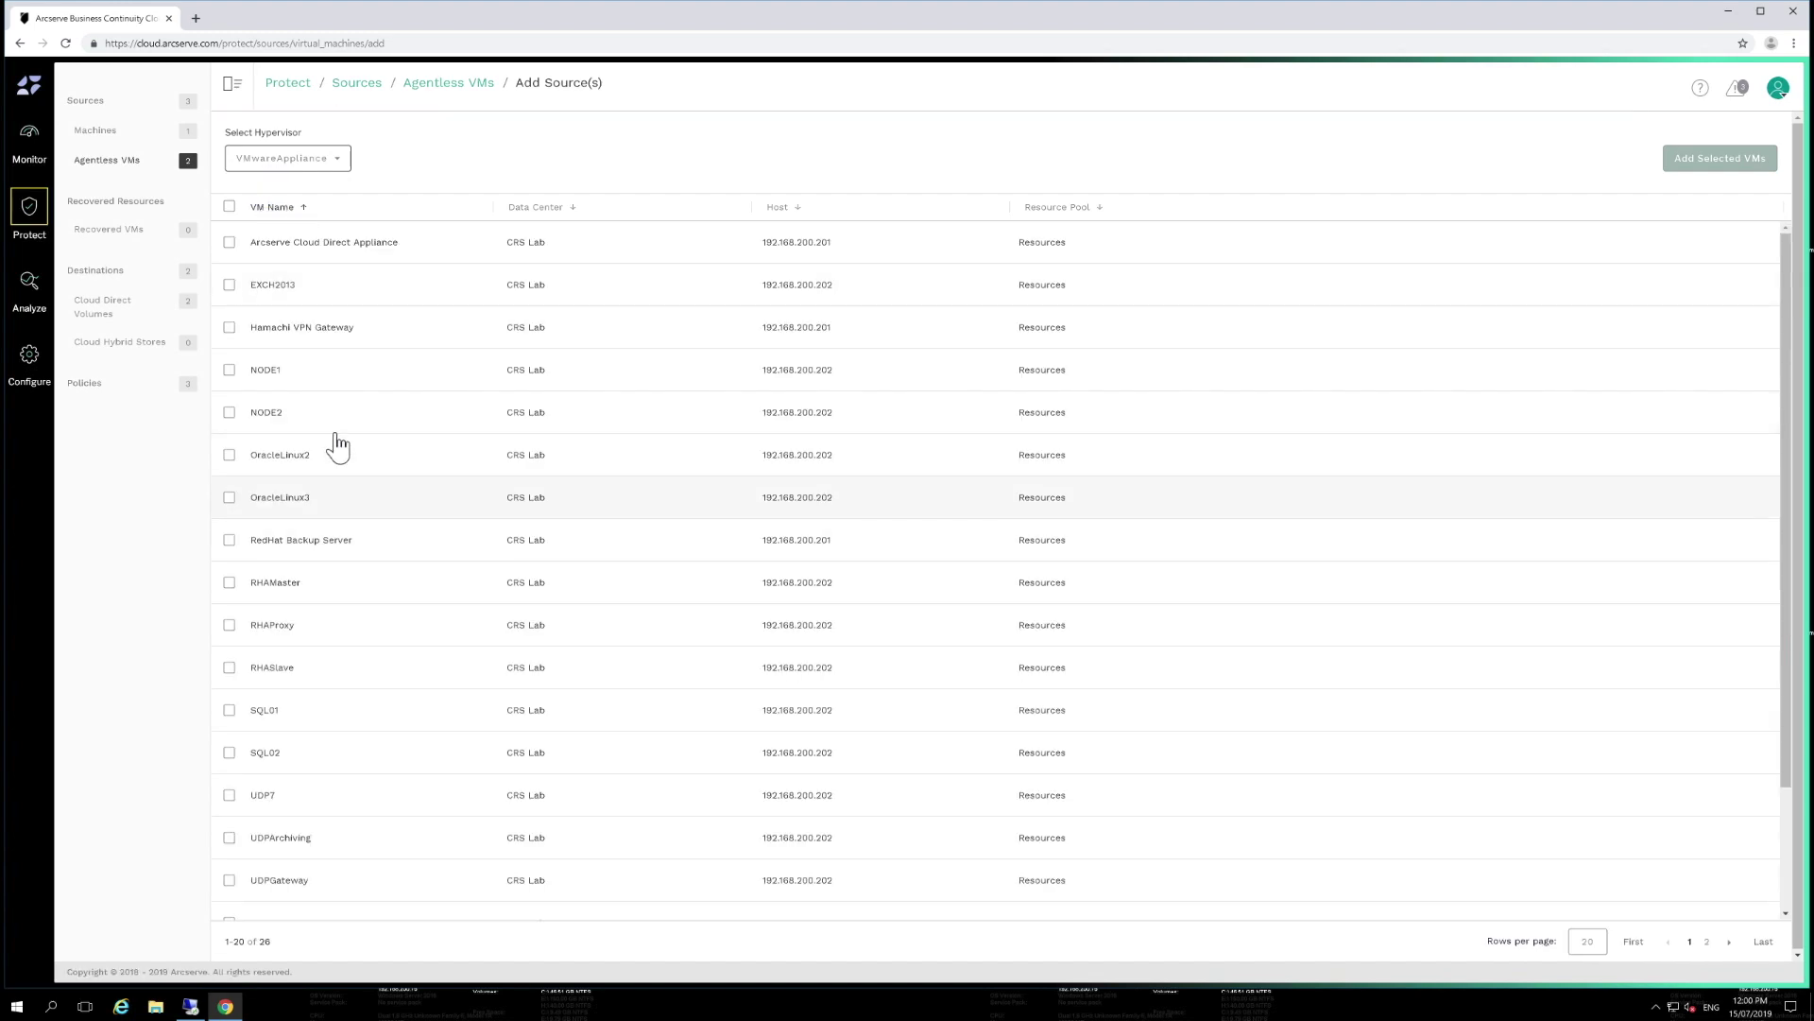
pyautogui.click(231, 328)
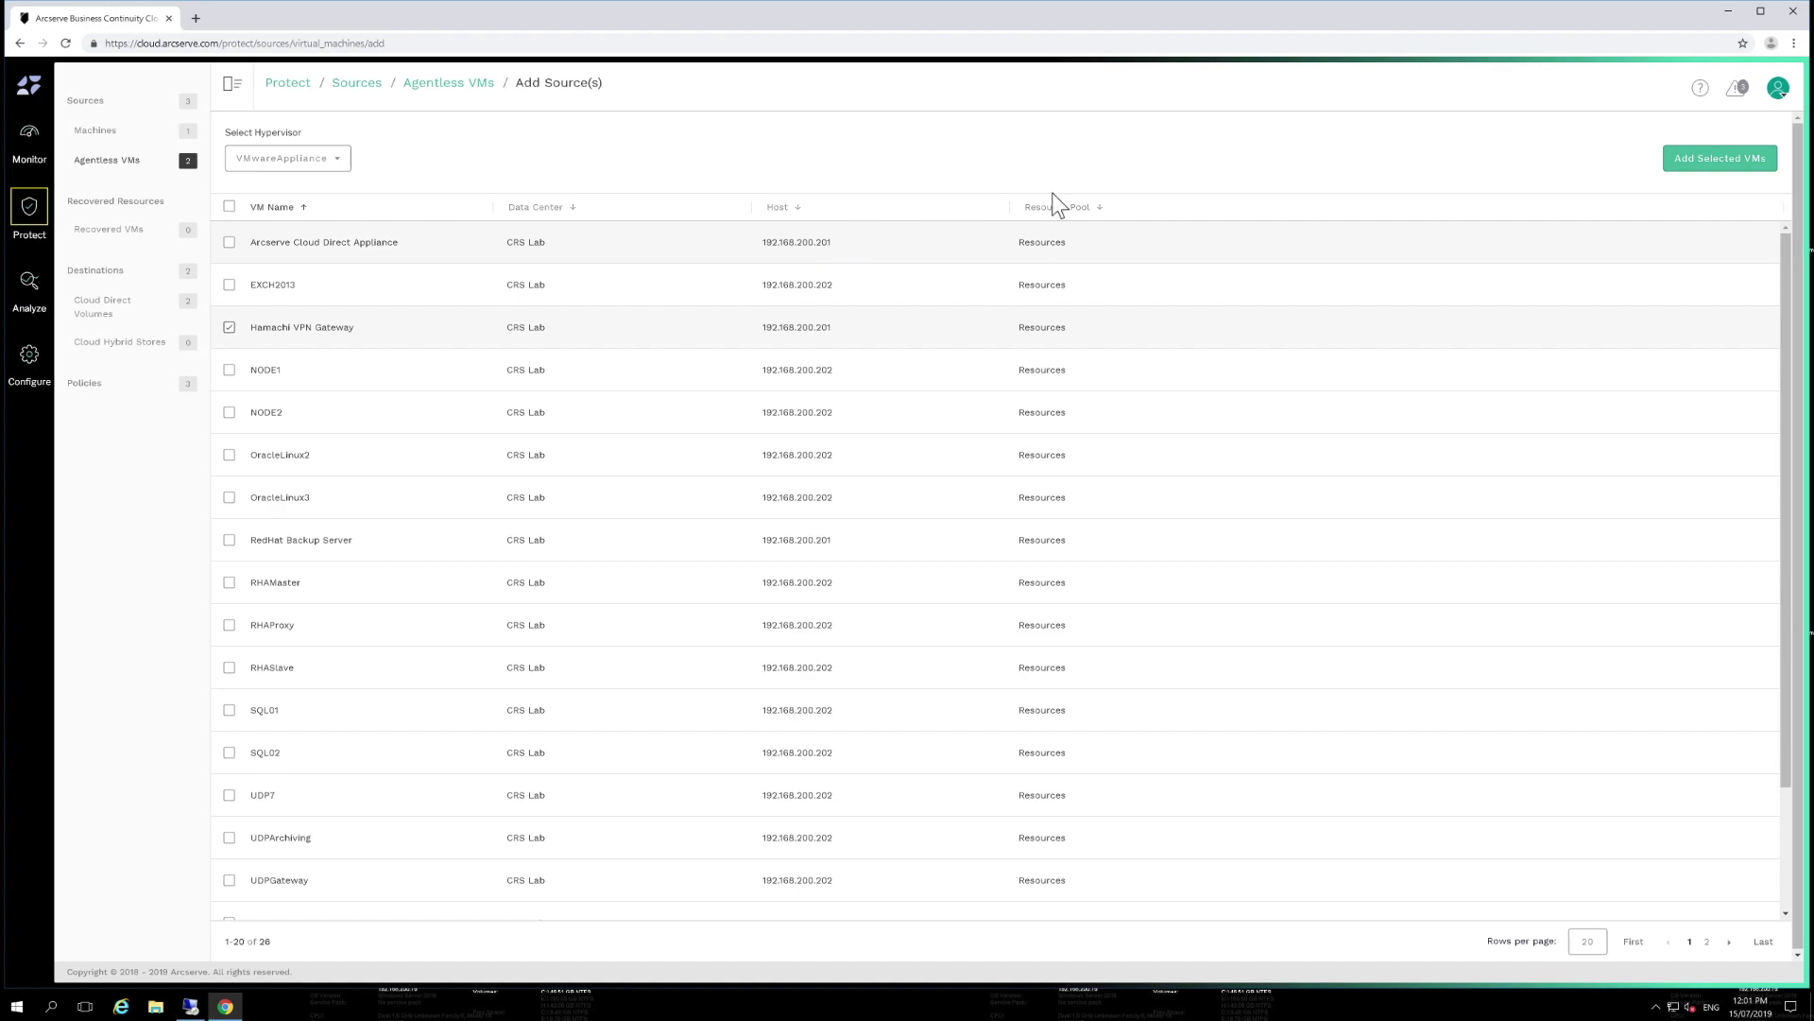
pyautogui.click(1726, 162)
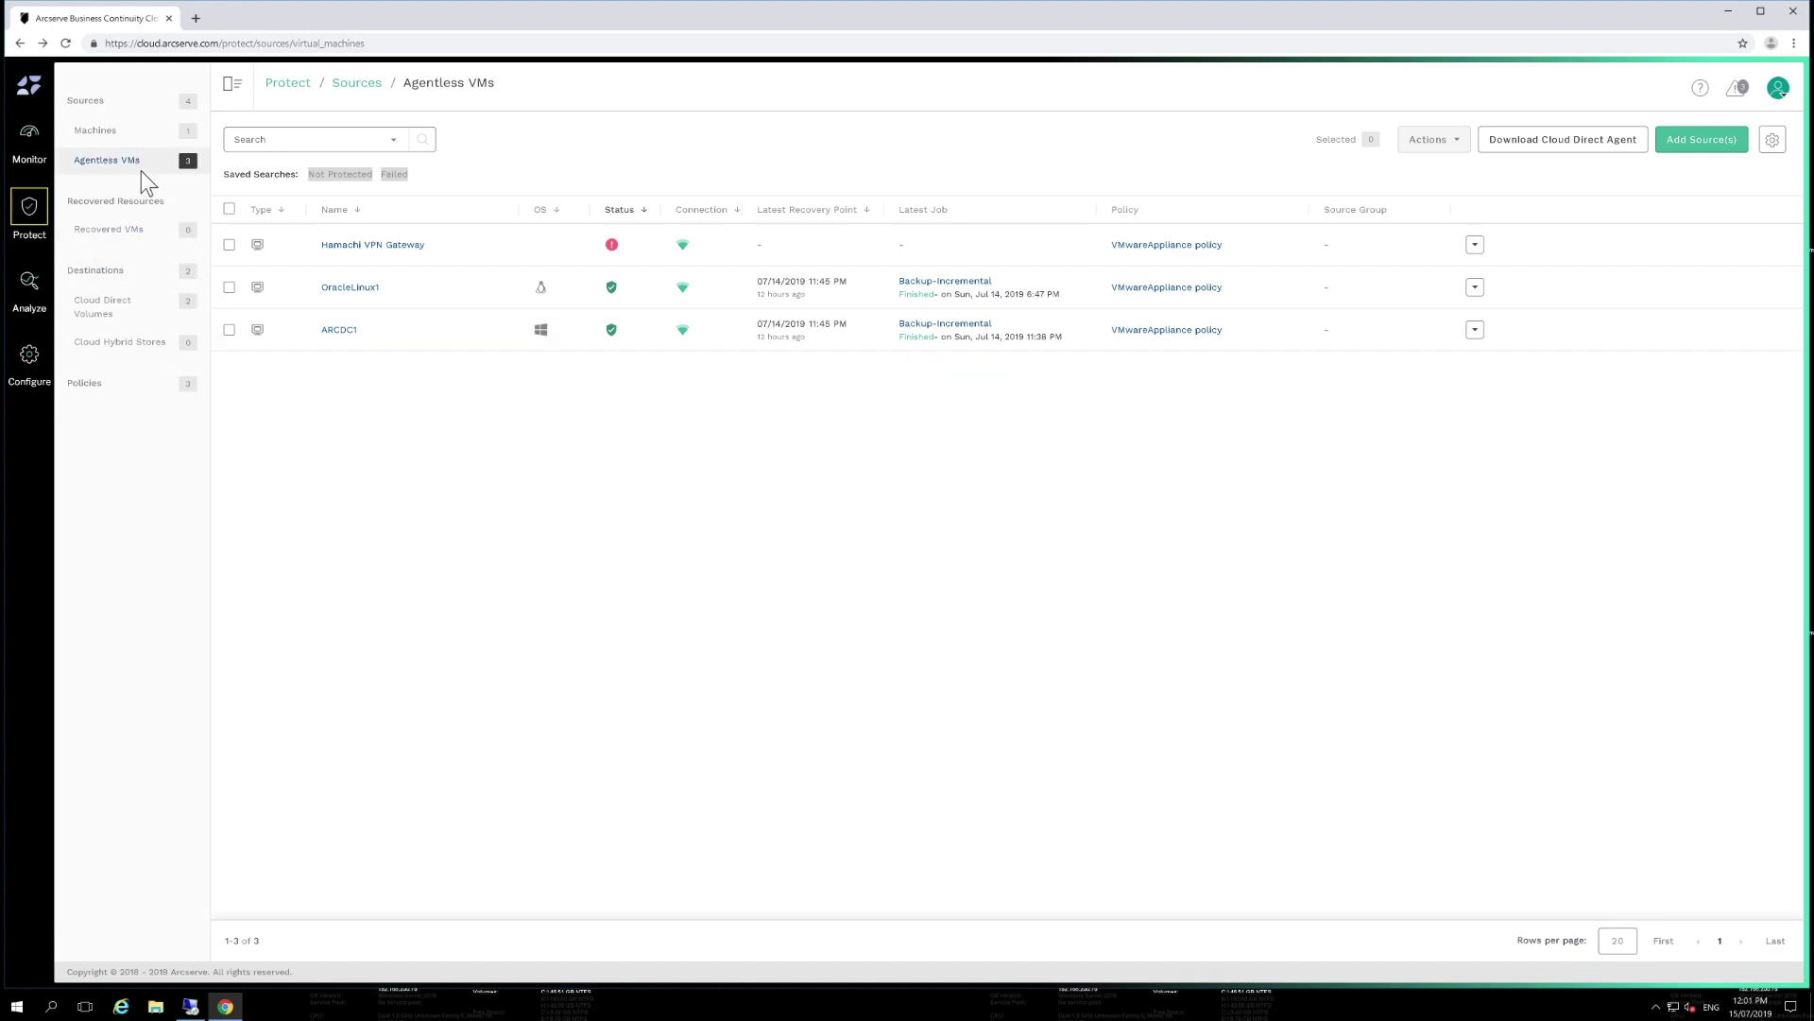
# Step: Download the Windows 64-bit agent installer Replication_Agent_Setup_6.2.2359_x64.msi
pyautogui.click(1576, 144)
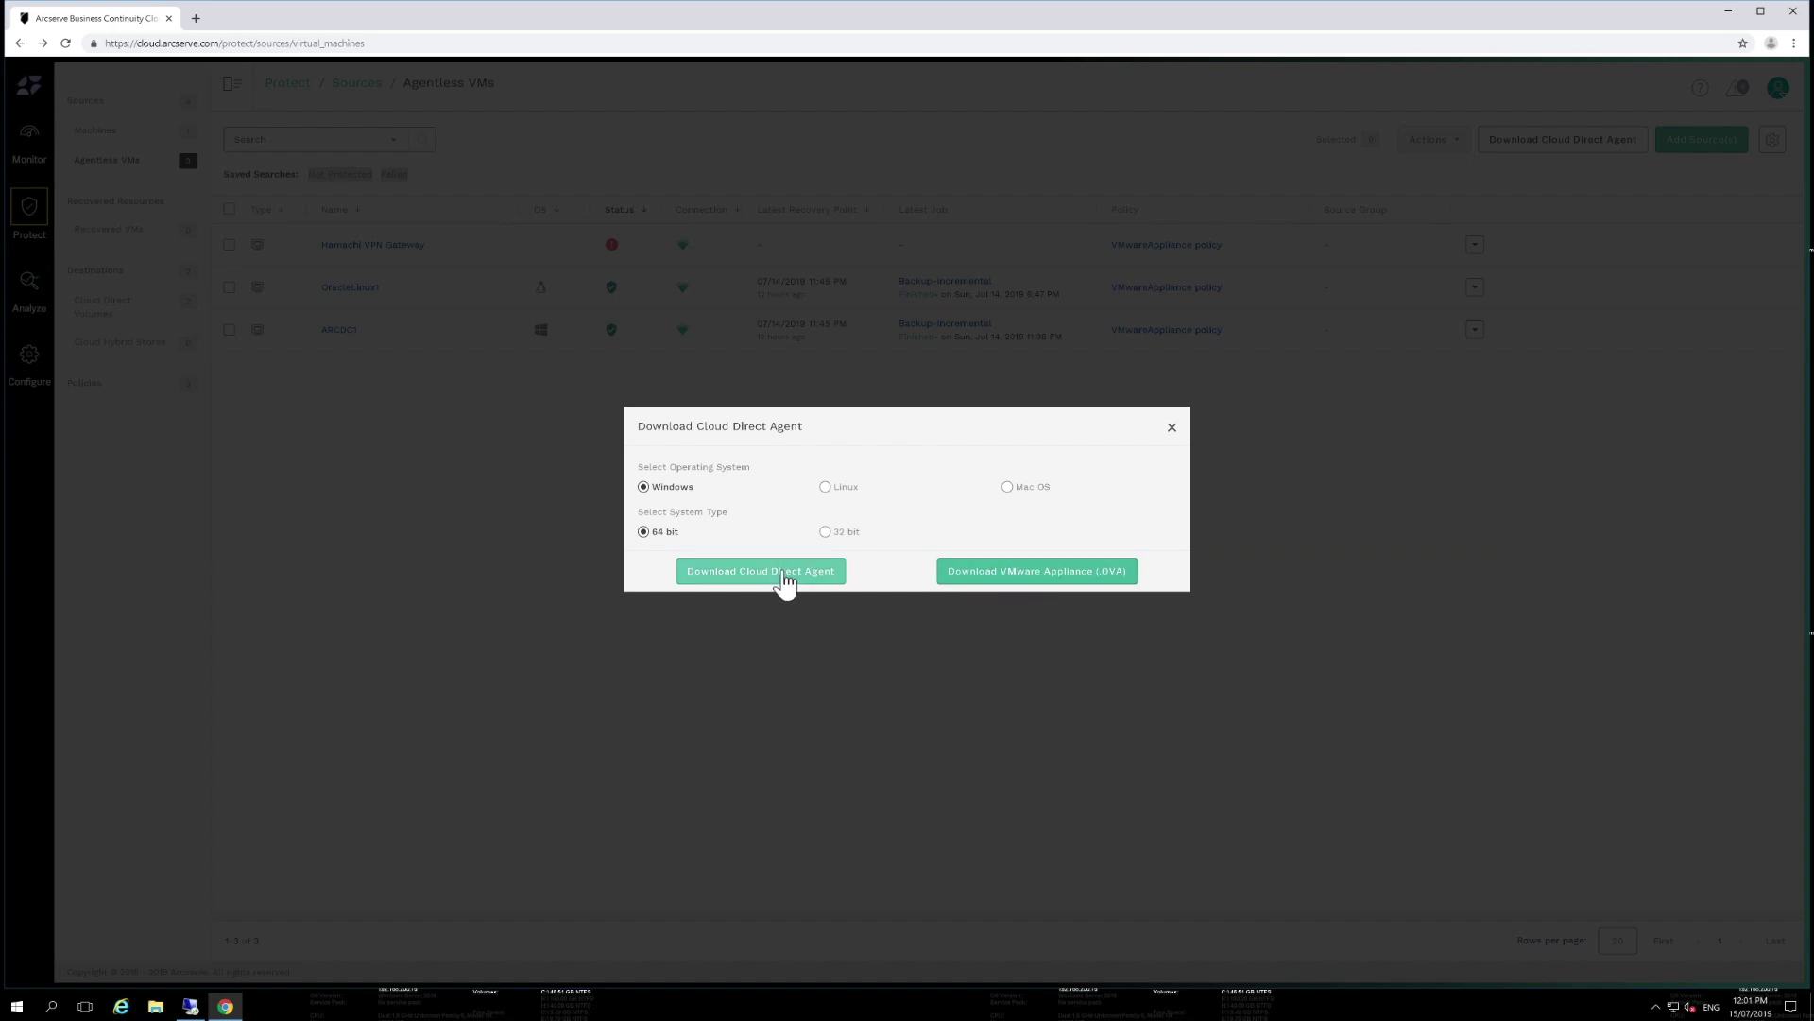
pyautogui.click(742, 573)
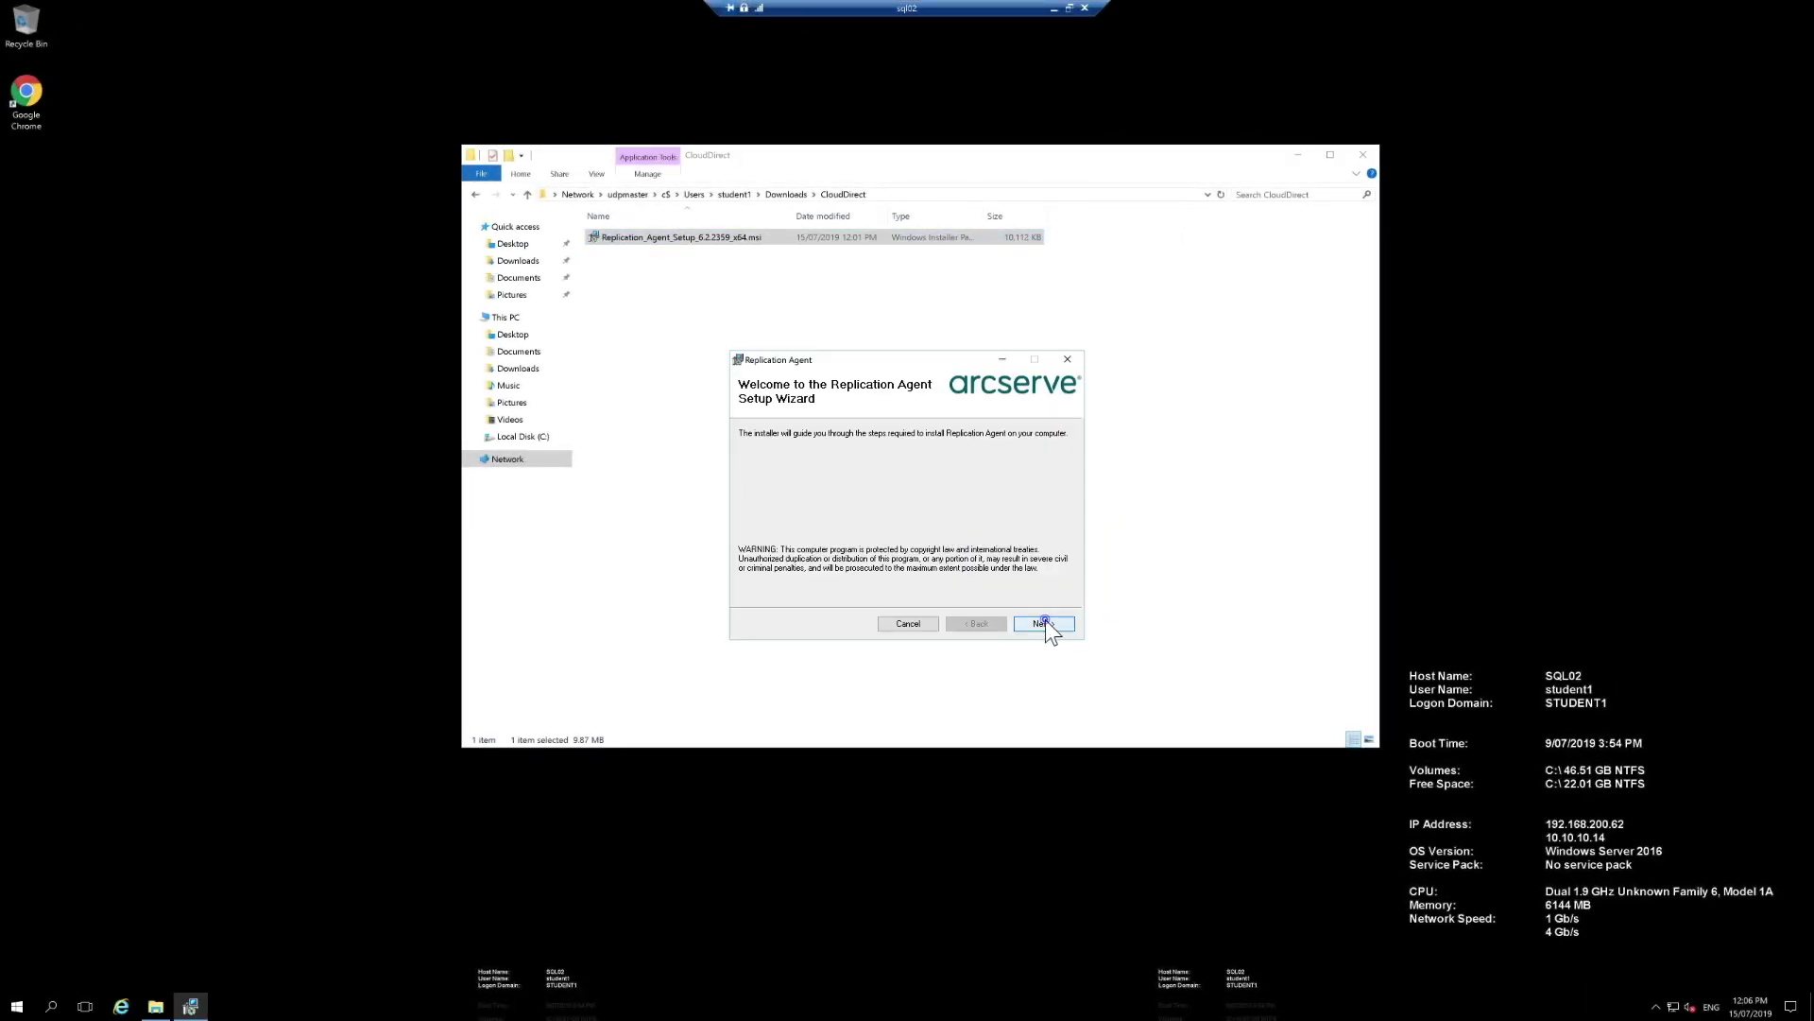
# Step: Install the Replication Agent with the default features and installation folder
pyautogui.click(1043, 623)
pyautogui.click(1045, 624)
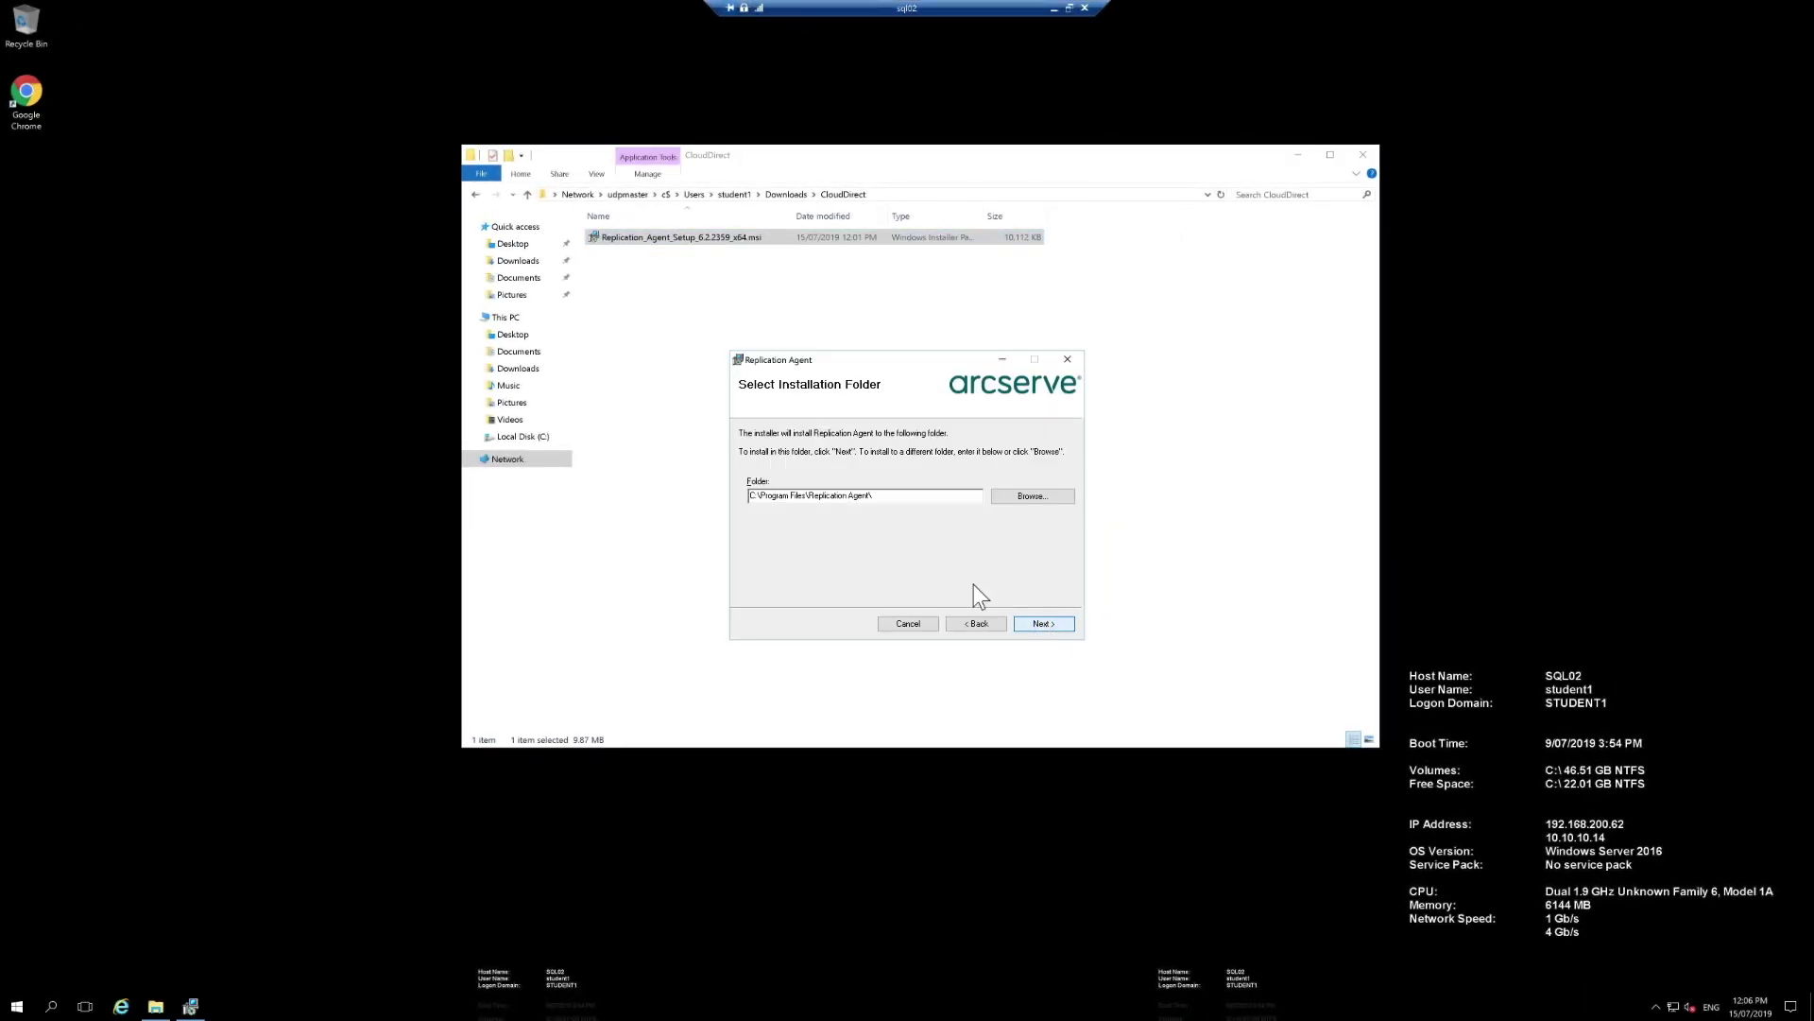
pyautogui.click(1041, 624)
pyautogui.click(1042, 624)
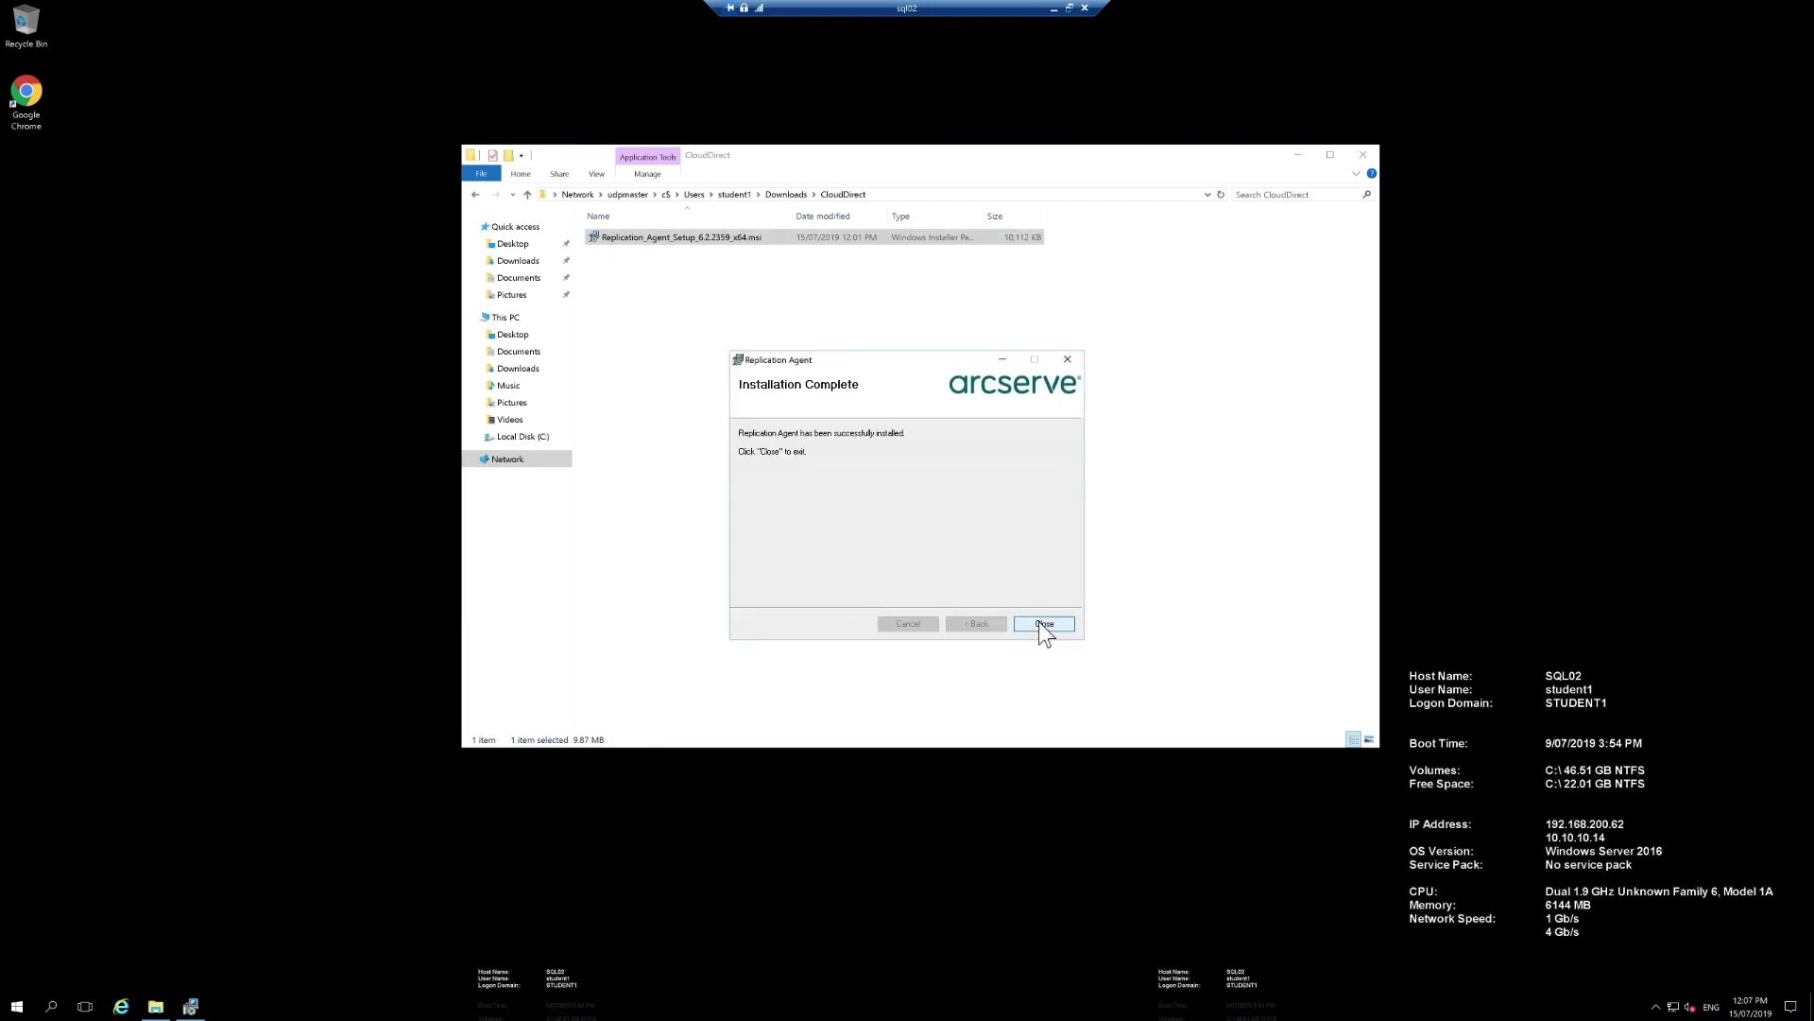
pyautogui.click(1043, 624)
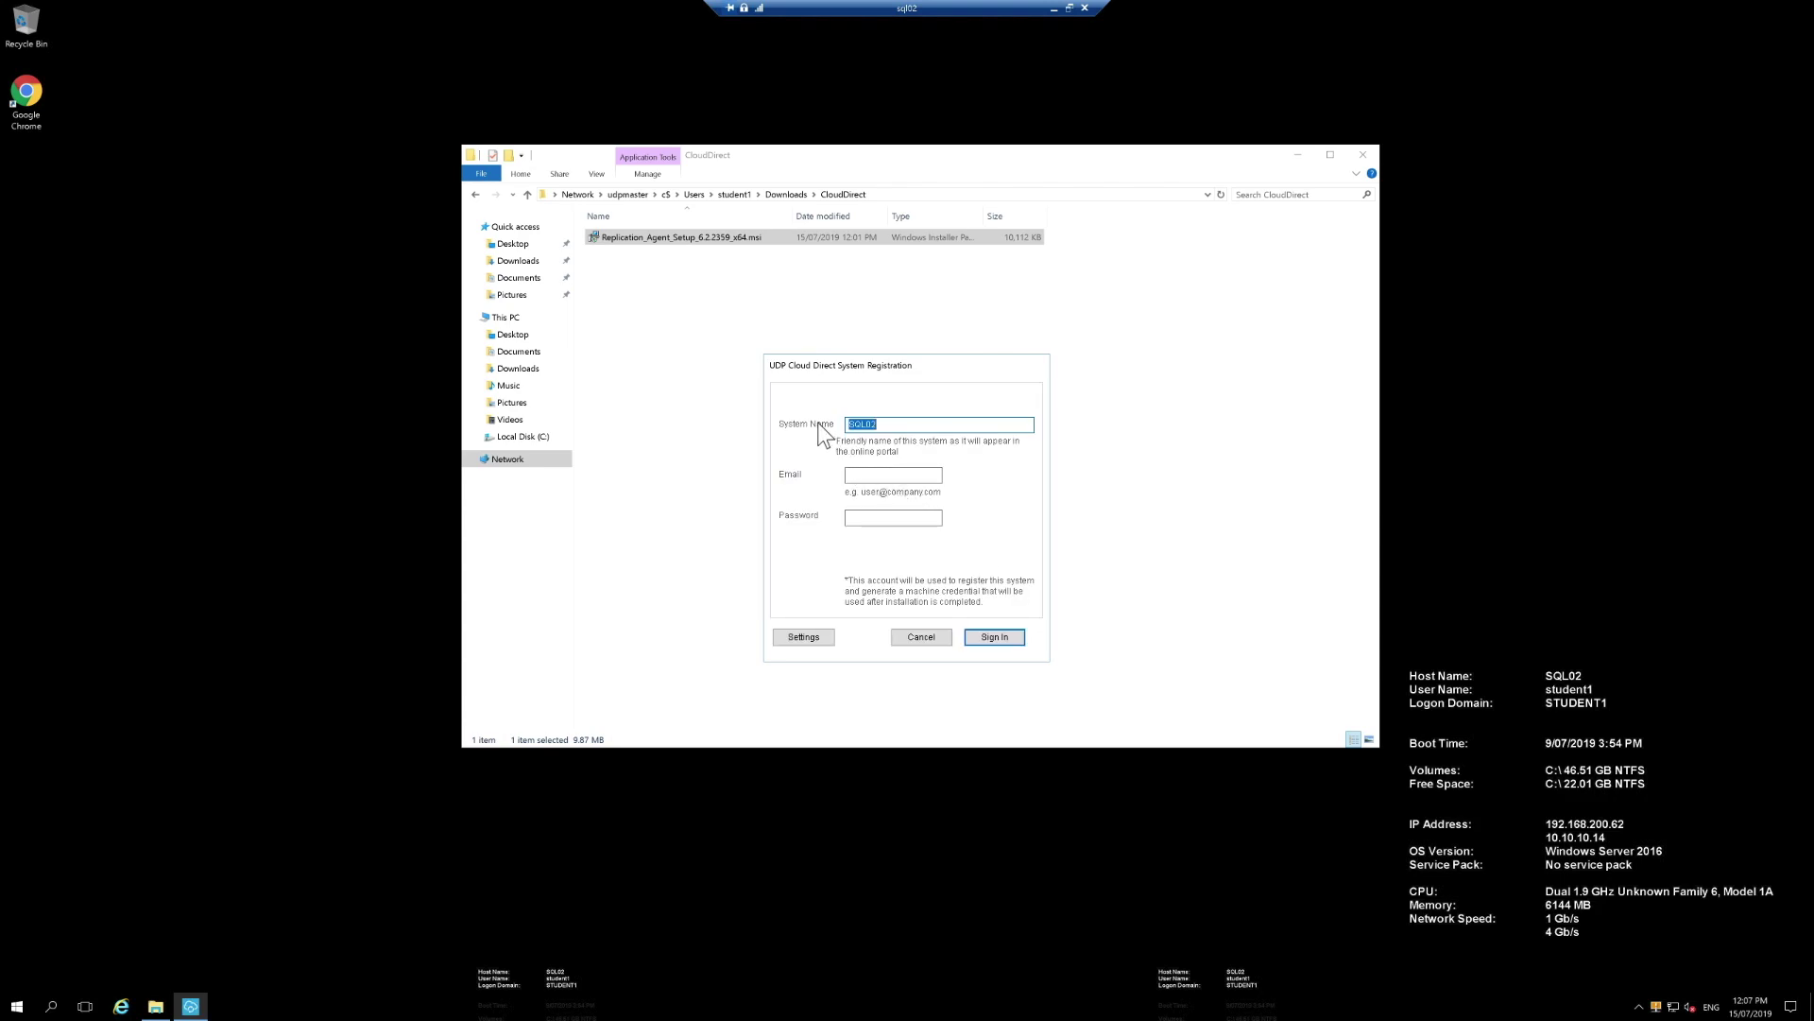
# Step: Register SQL02 with Cloud Direct by signing in with the account e-mail and password
pyautogui.click(868, 480)
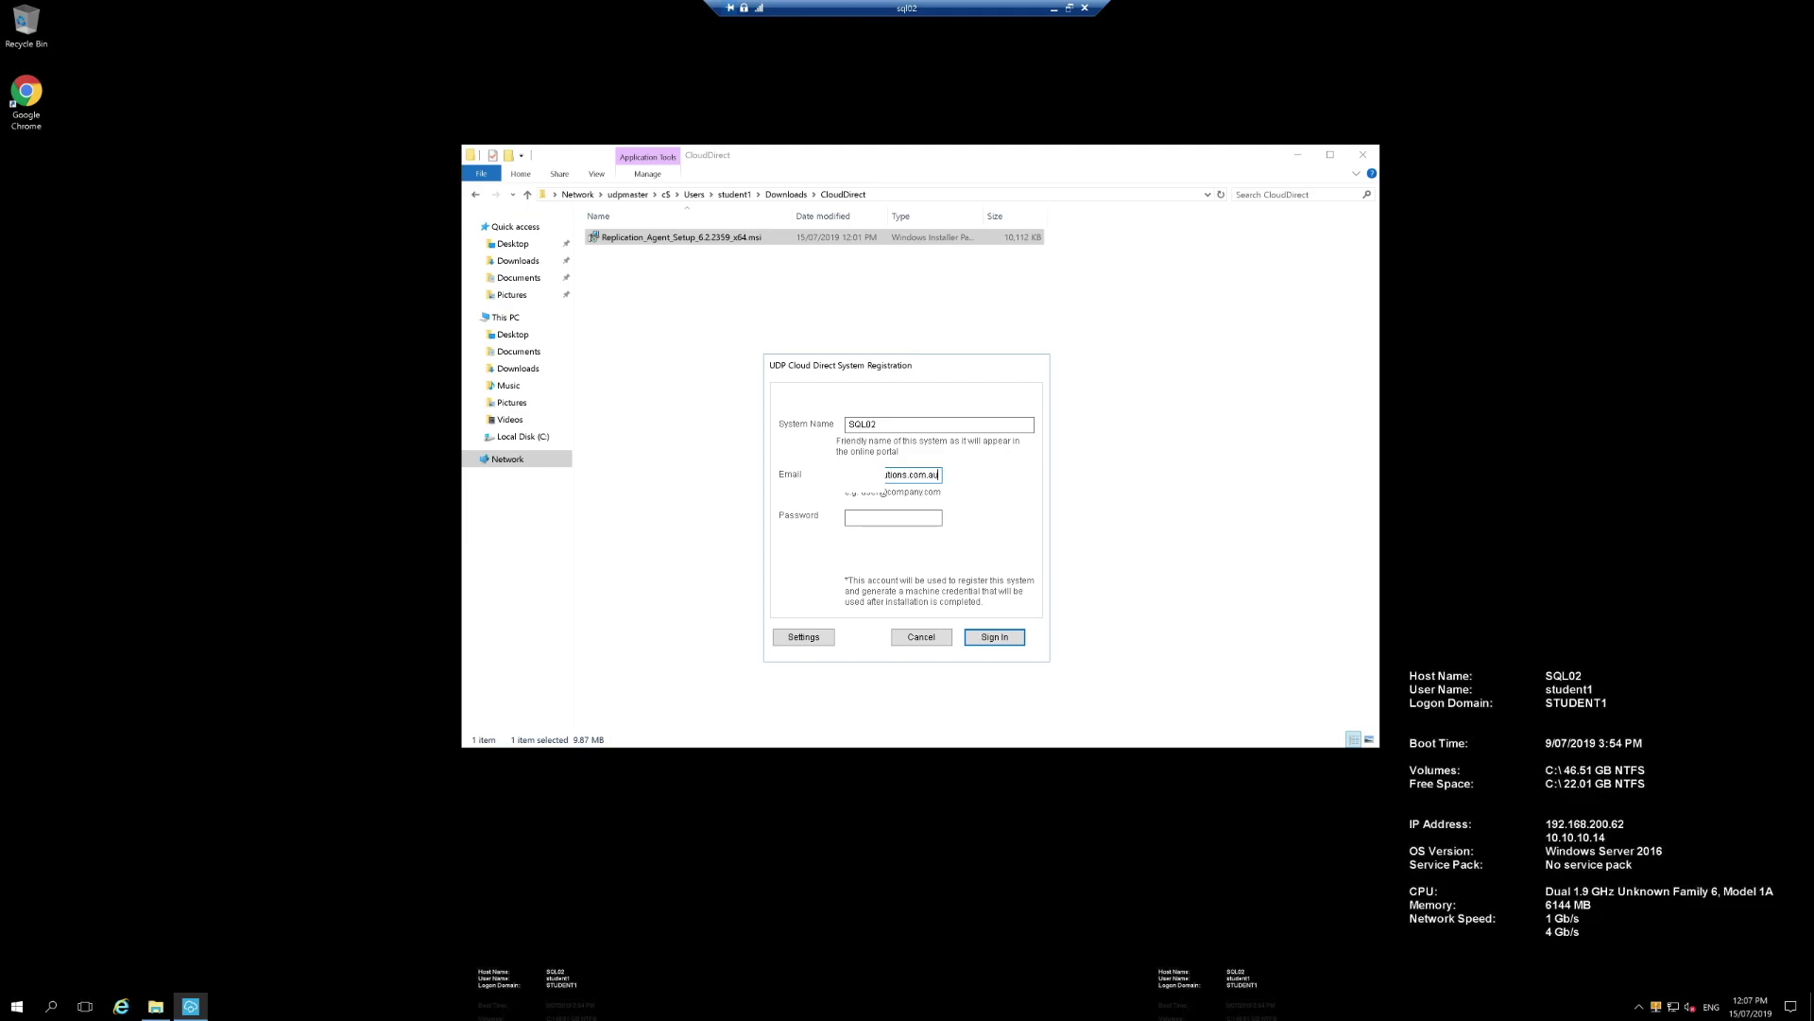
pyautogui.press('Tab')
pyautogui.hotkey('ctrl', 'v')
pyautogui.click(995, 637)
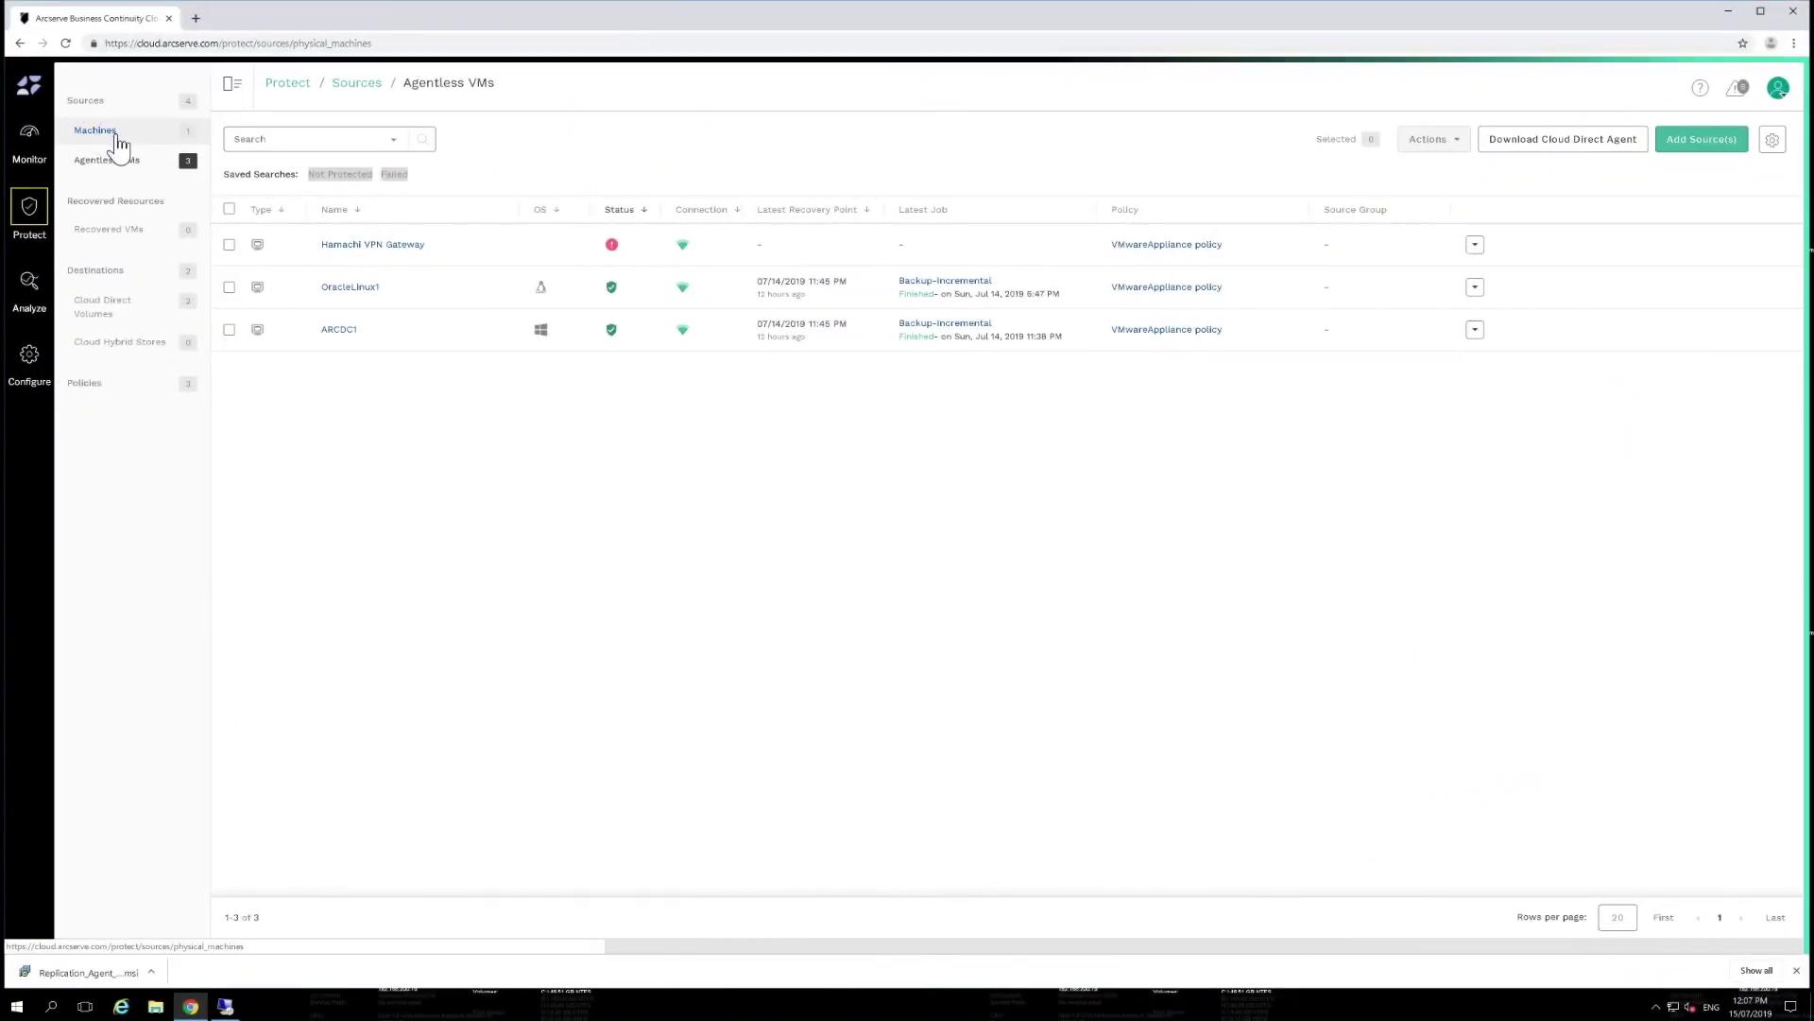
# Step: Assign the Cloud Direct Full System policy to SQL02 in the Machines list and dismiss the notice
pyautogui.click(116, 137)
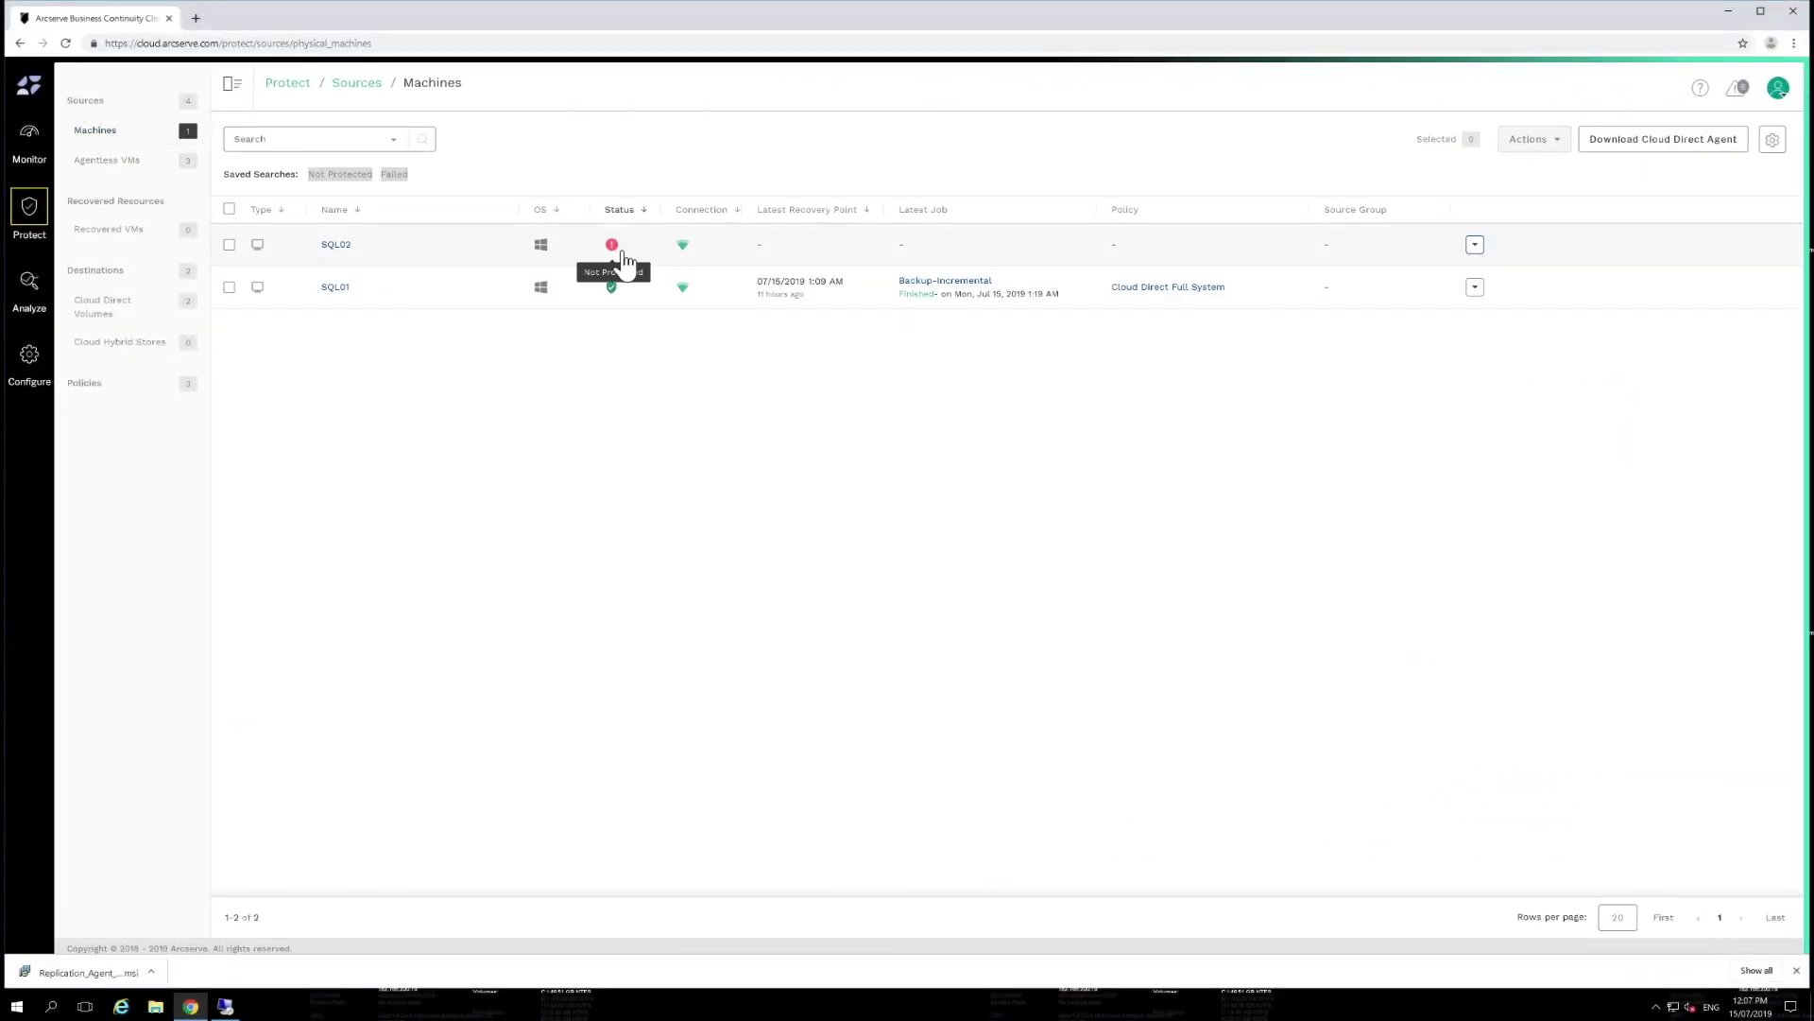
pyautogui.click(230, 245)
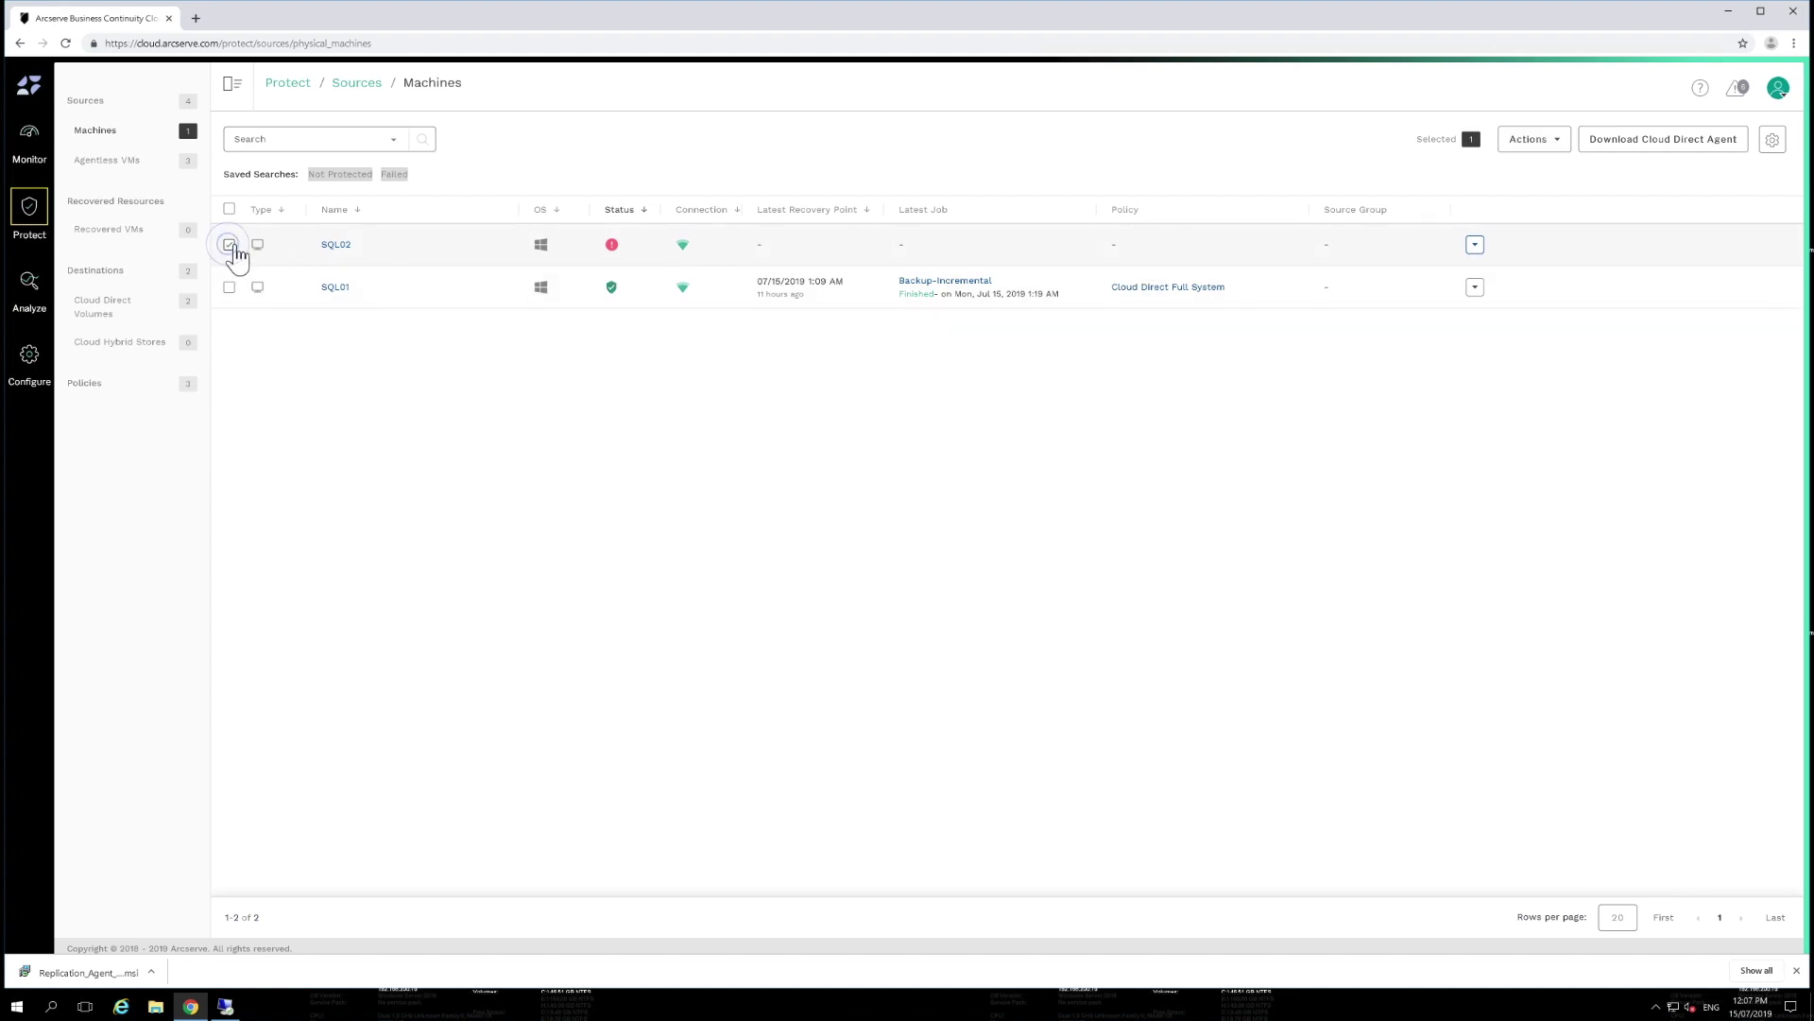
pyautogui.click(1552, 143)
pyautogui.click(1524, 190)
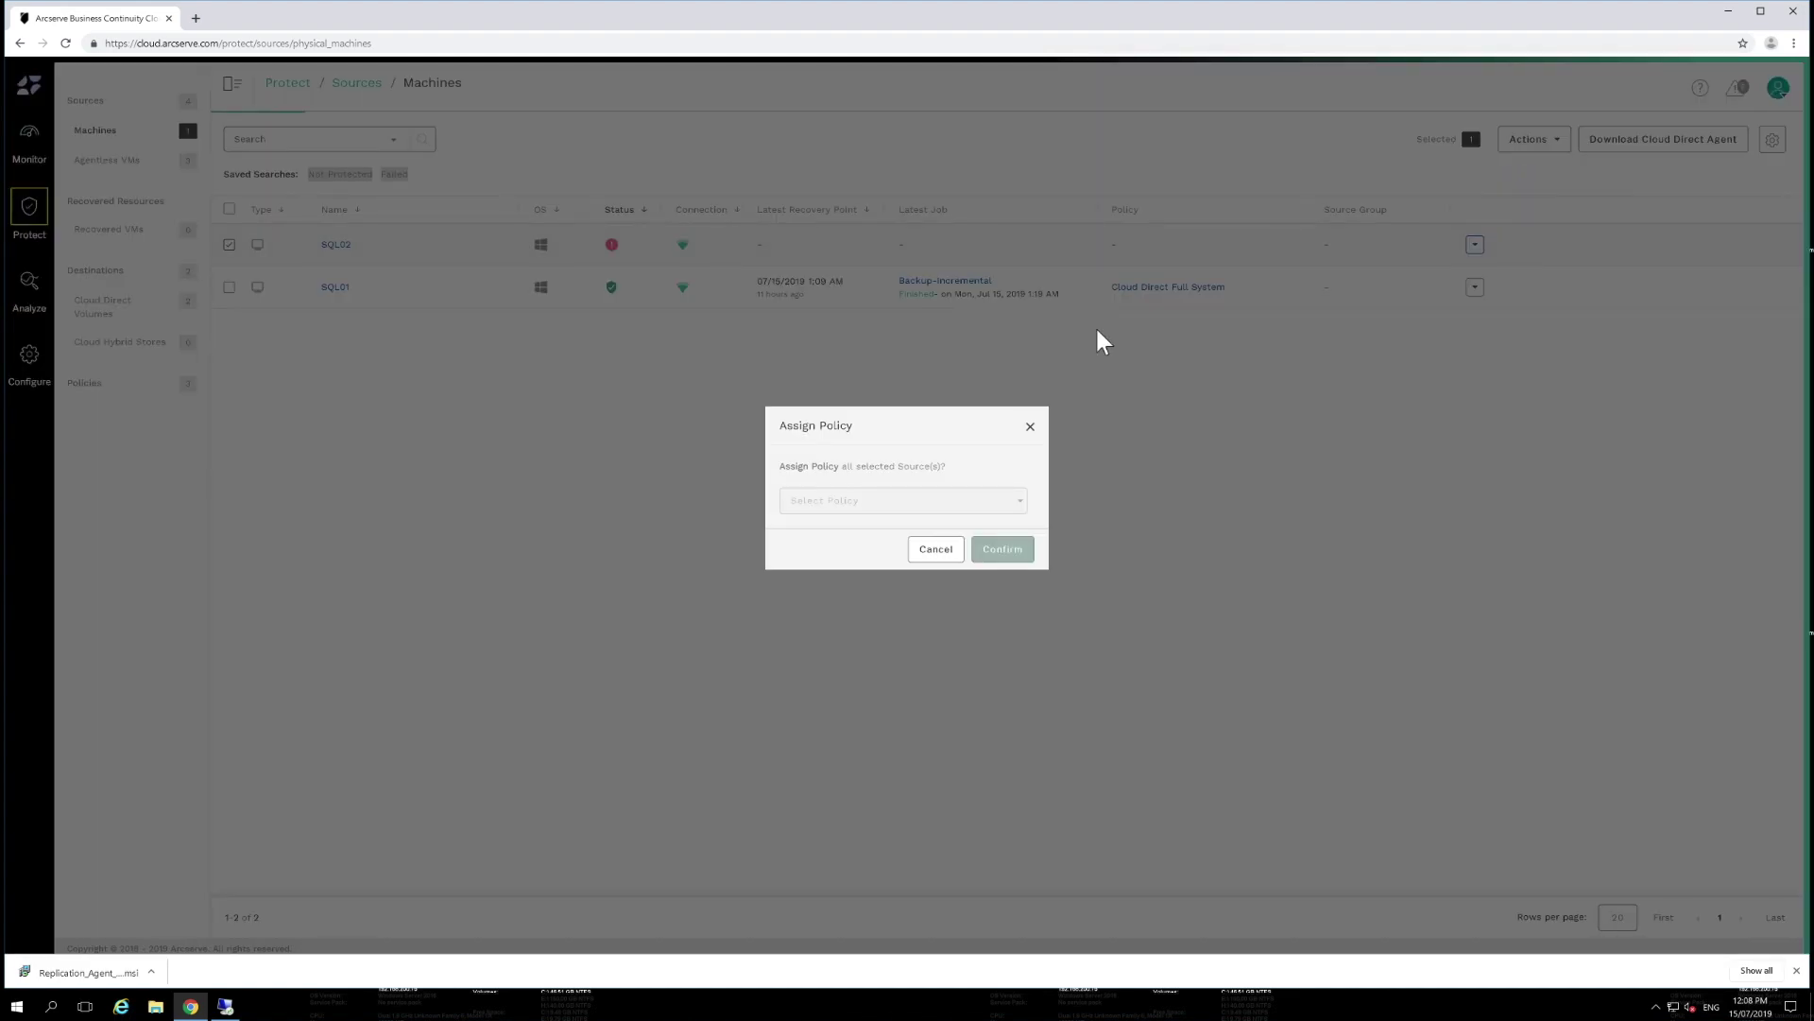
pyautogui.click(1019, 503)
pyautogui.click(853, 529)
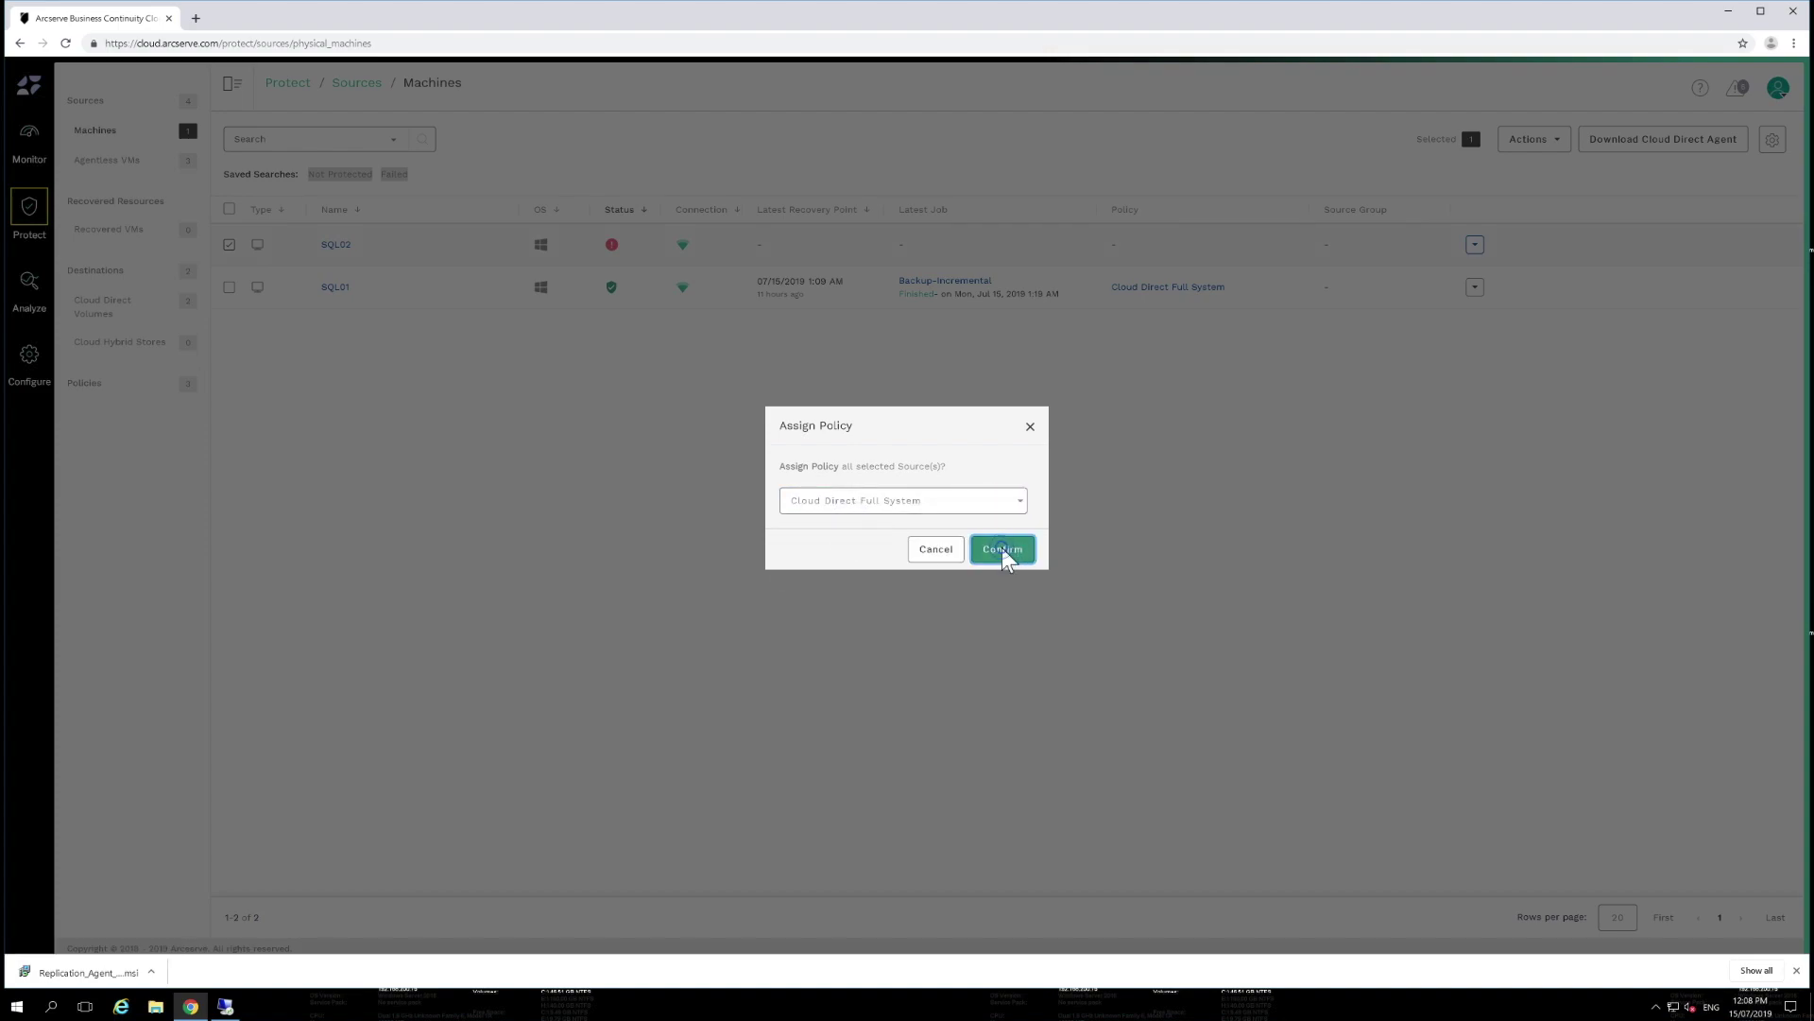
pyautogui.click(1001, 548)
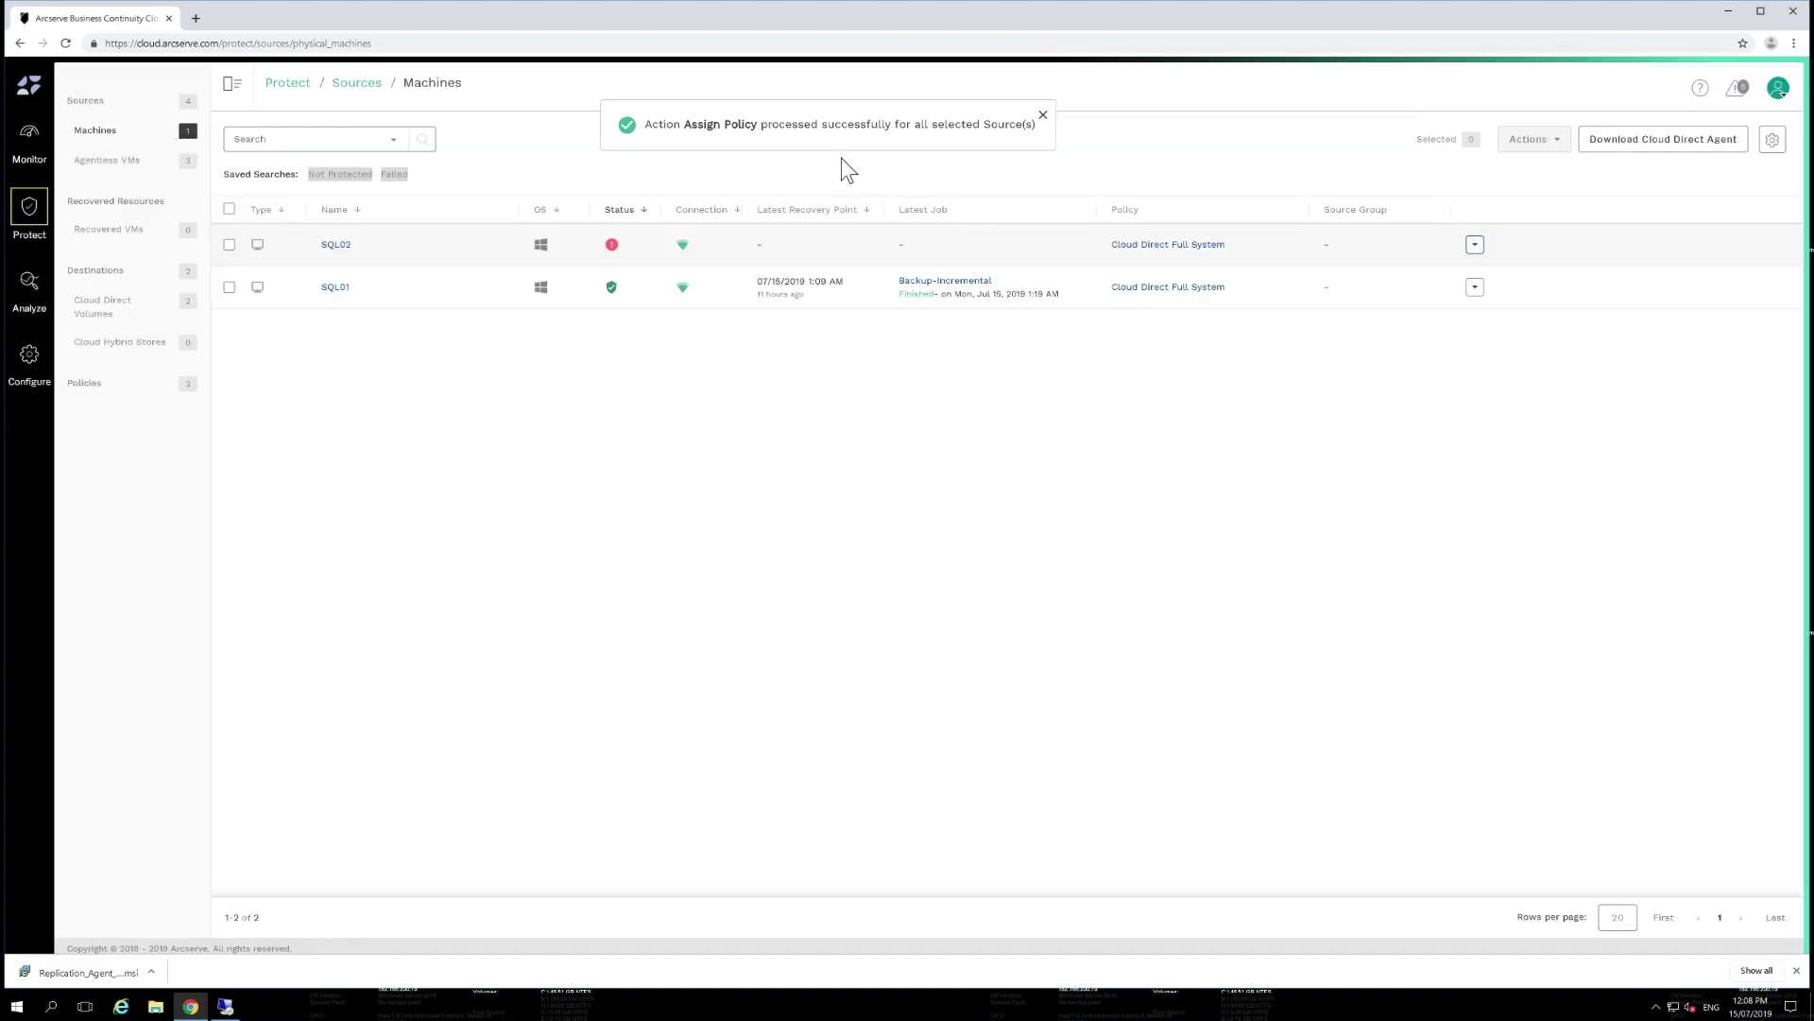
pyautogui.click(1043, 114)
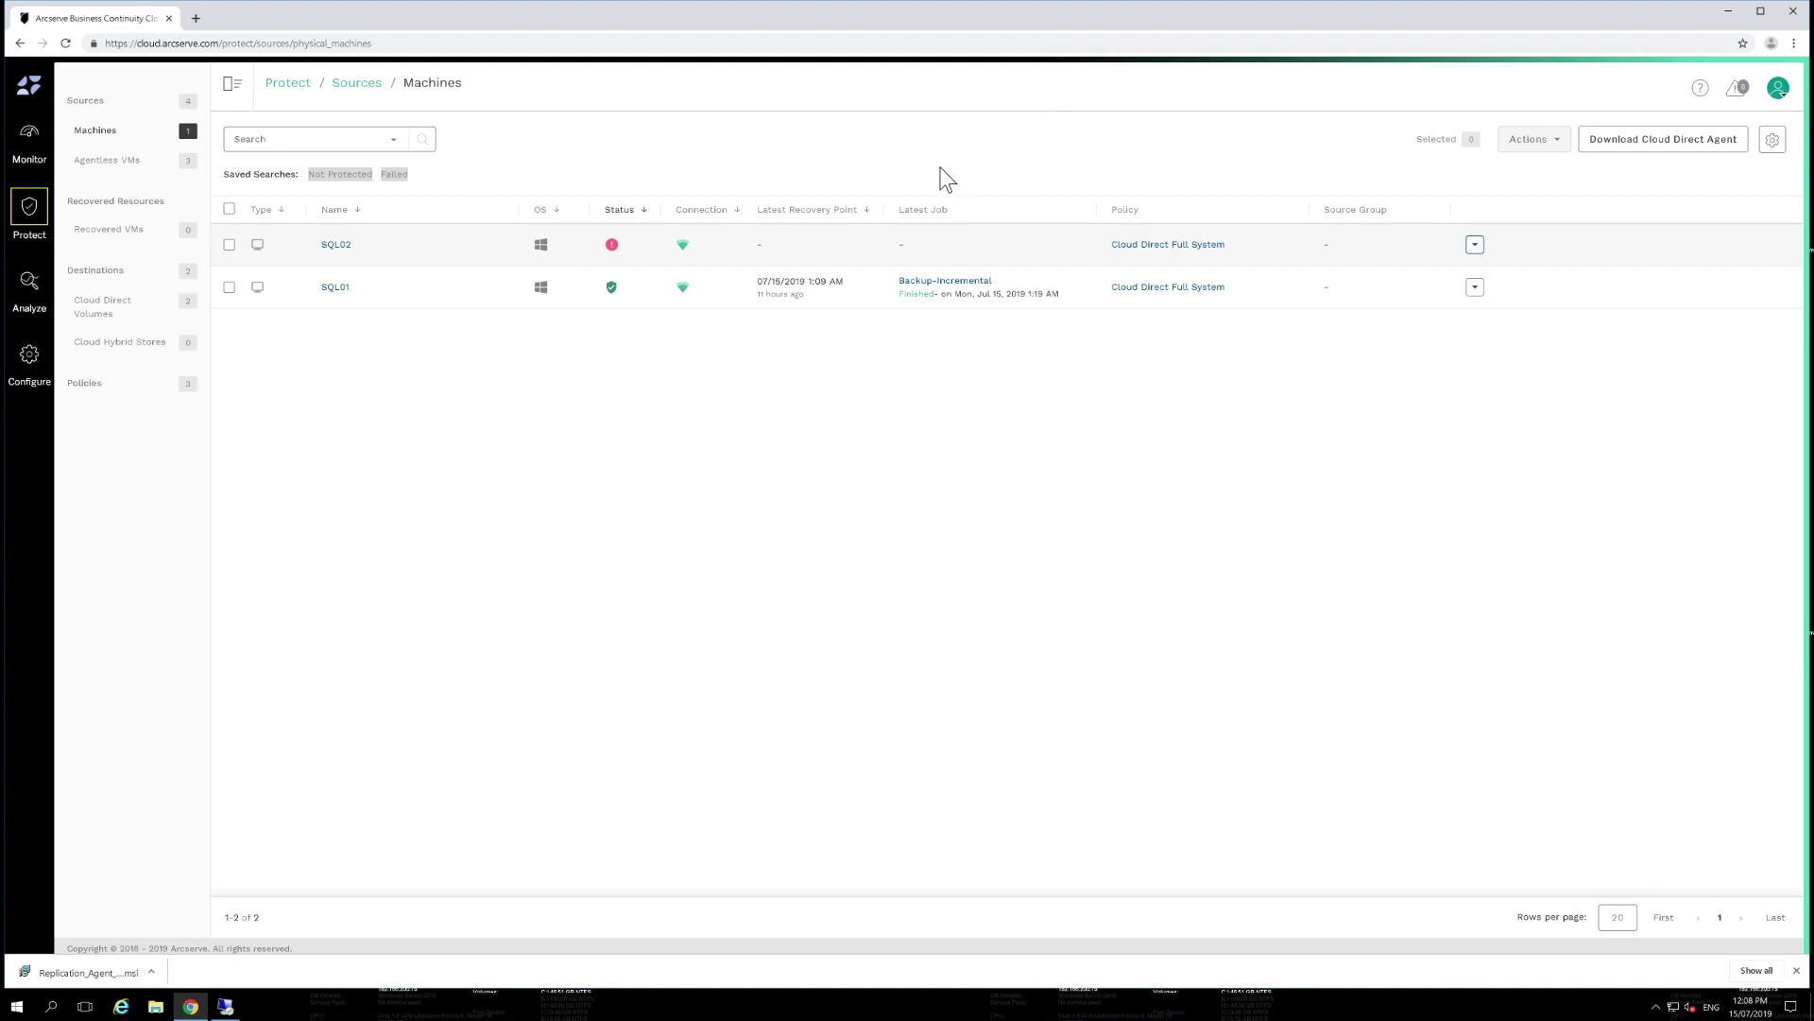
# Step: Select SQL02, run Start Backup from Actions, confirm, and dismiss the success notice
pyautogui.click(230, 246)
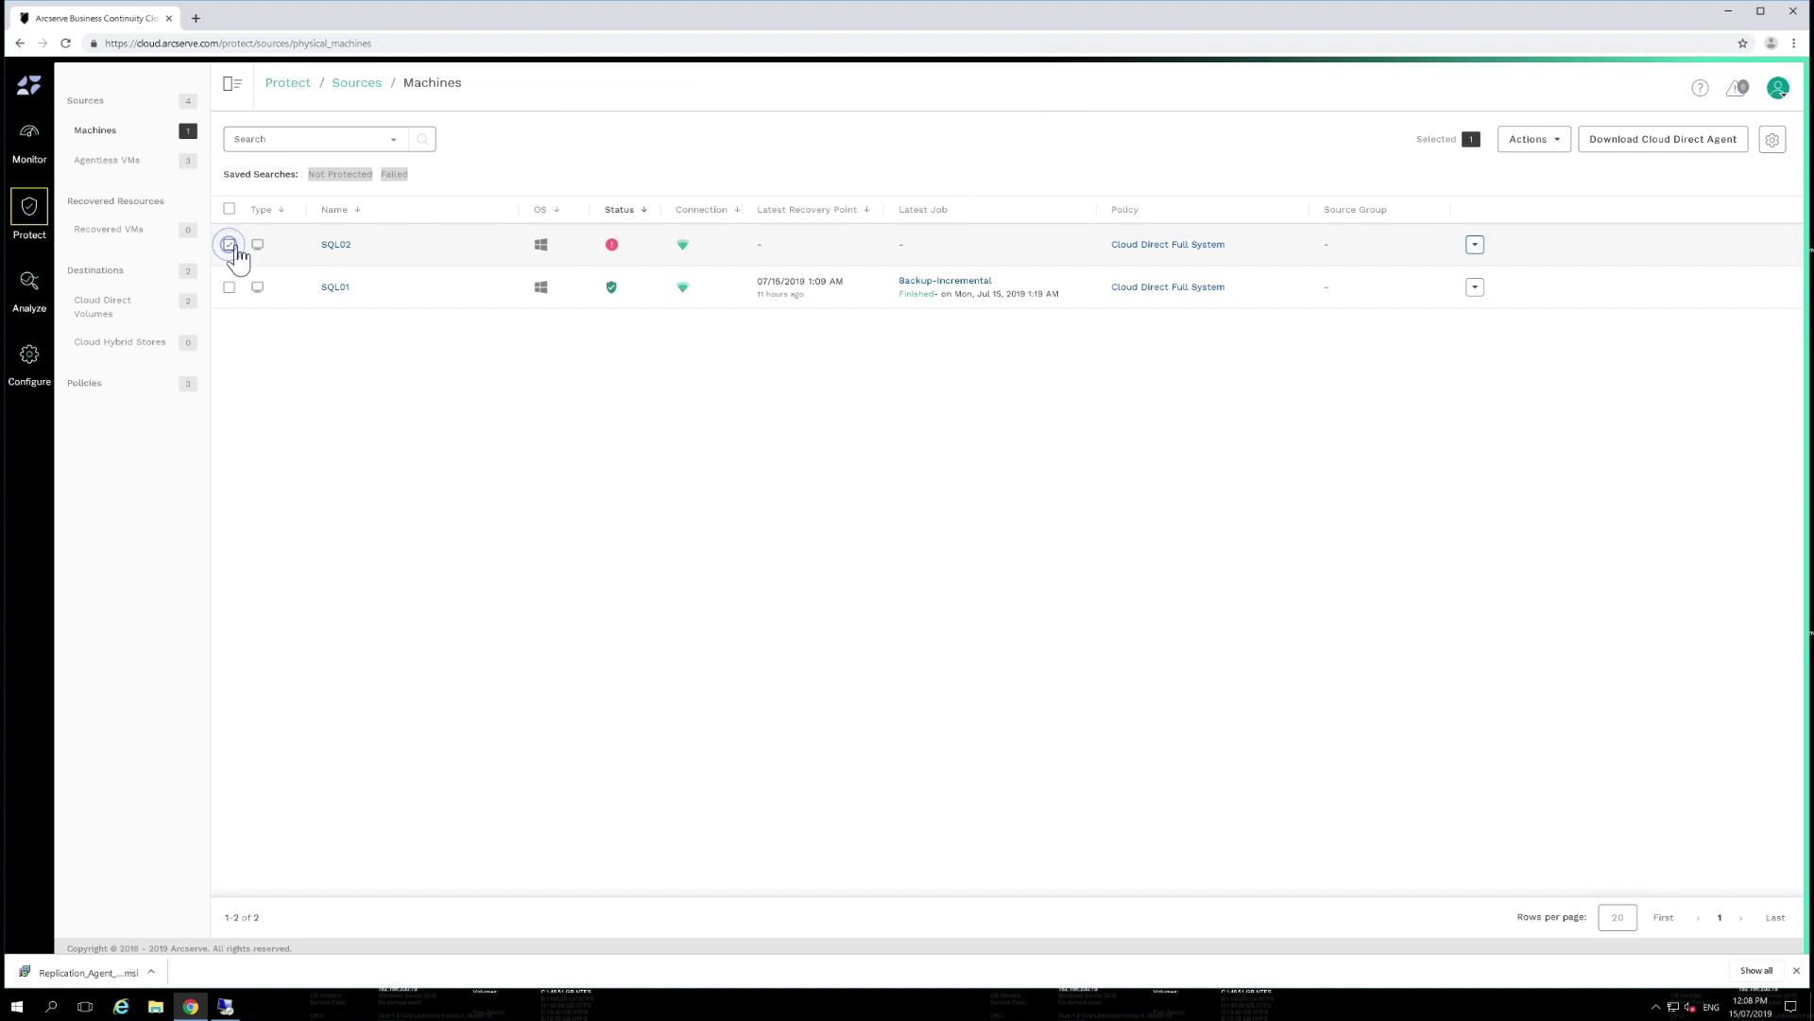
pyautogui.click(1557, 141)
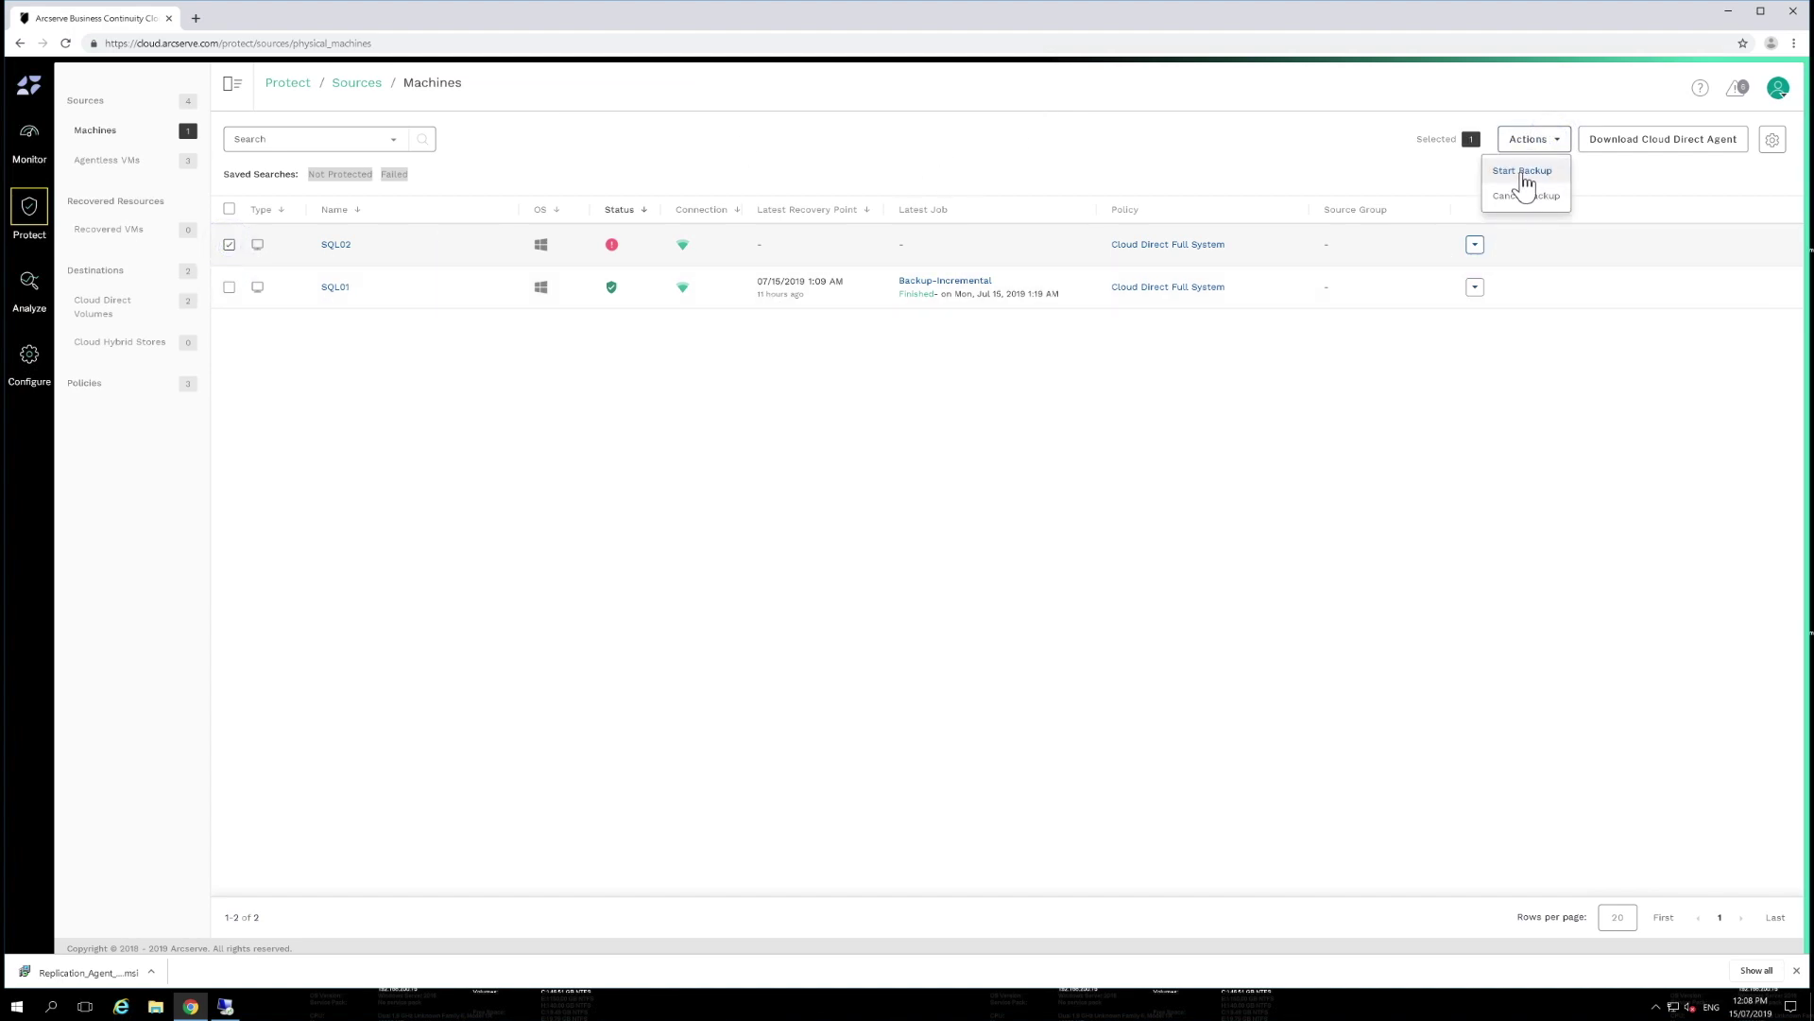
pyautogui.click(1521, 170)
pyautogui.click(1007, 531)
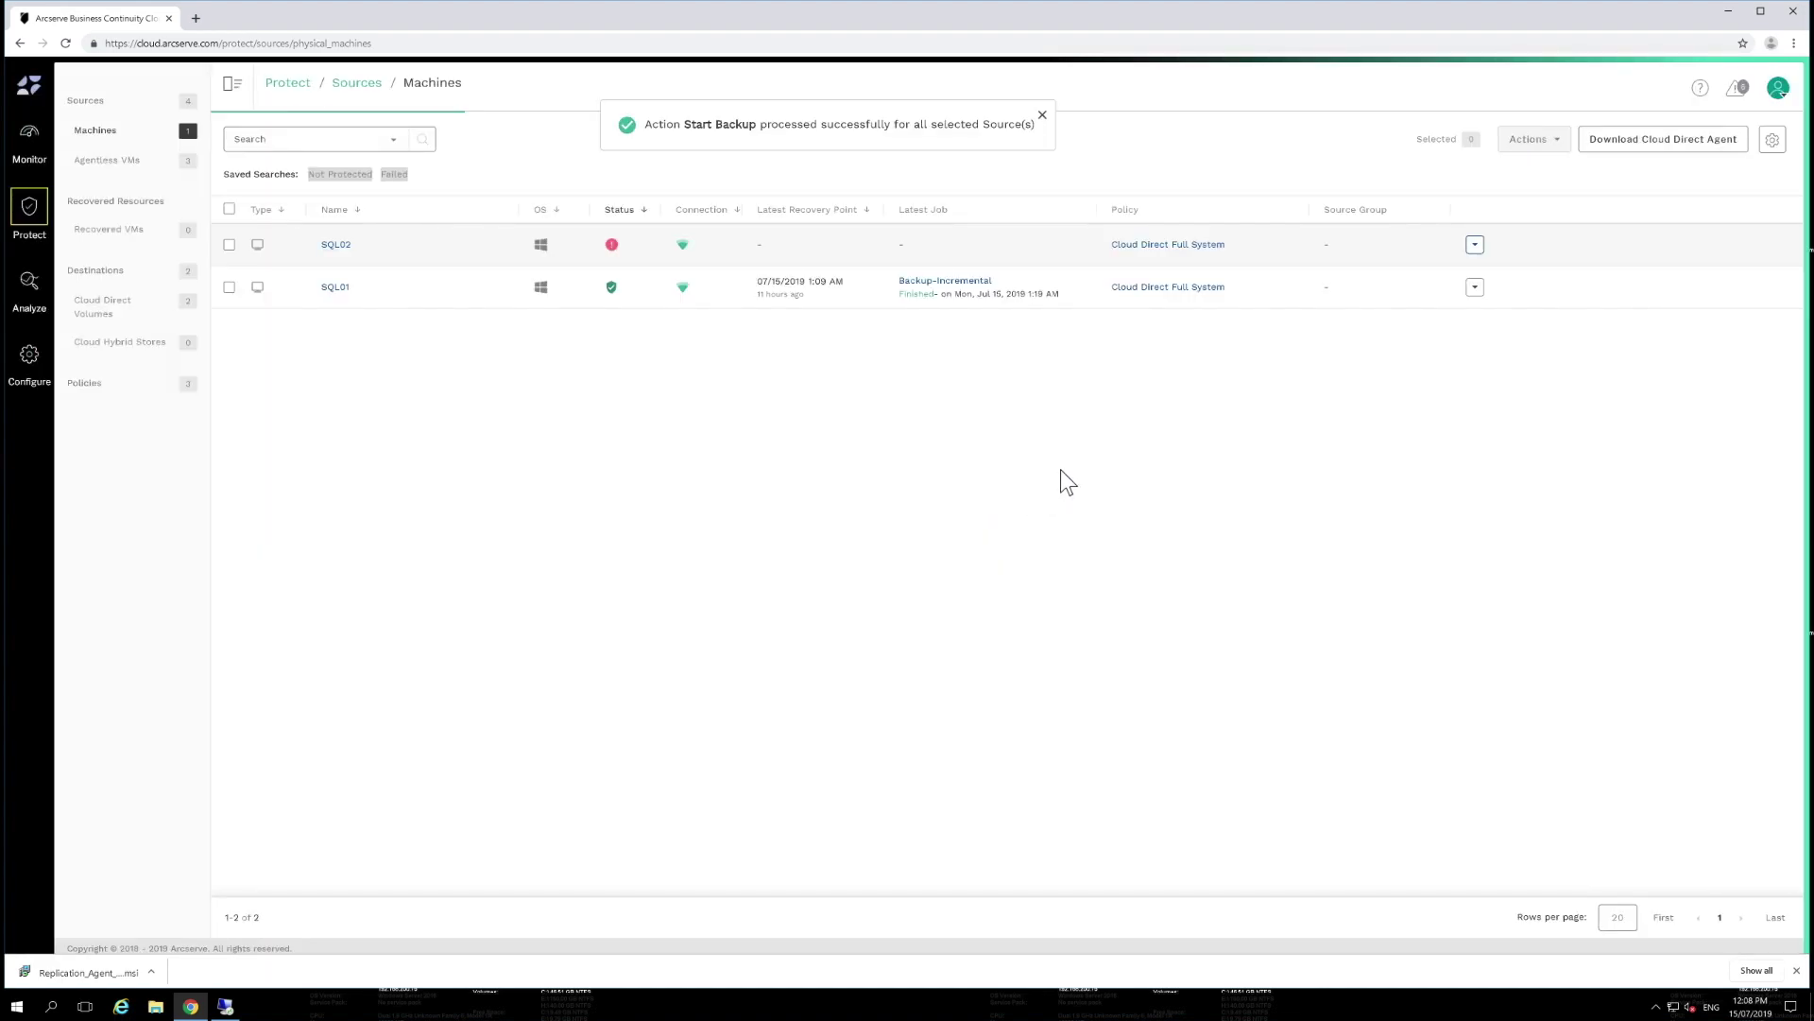
pyautogui.click(1044, 118)
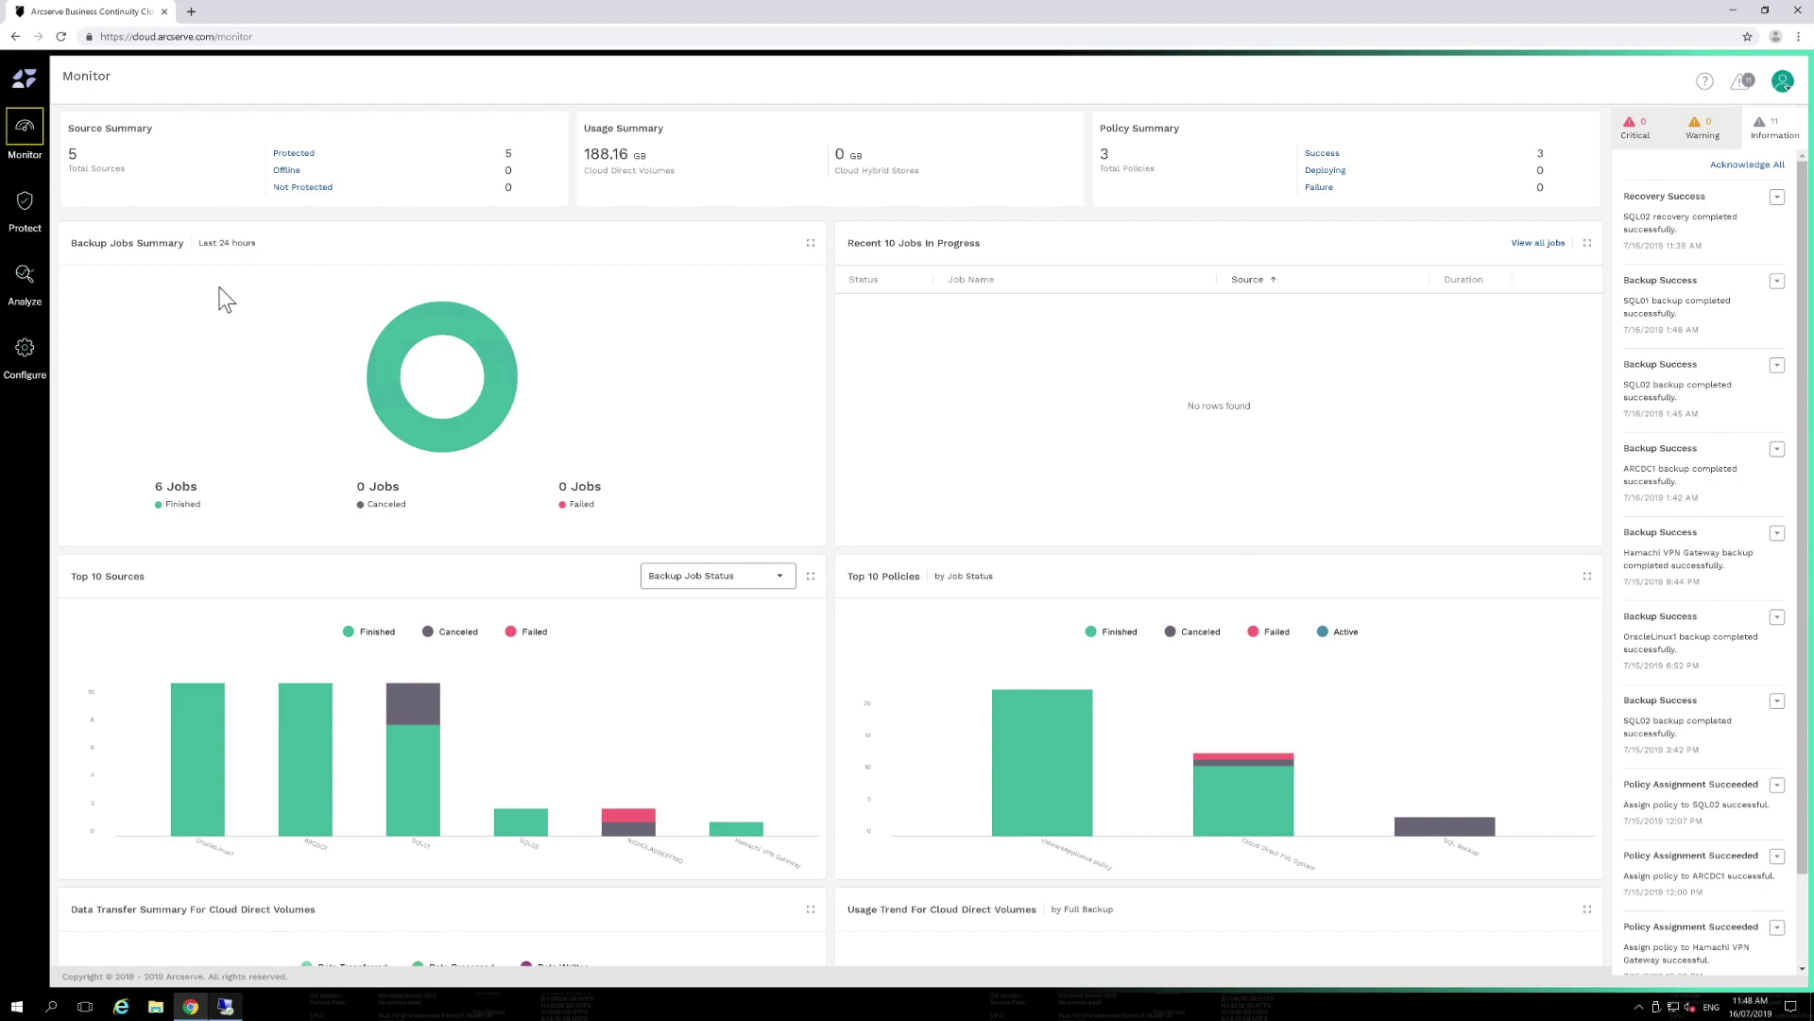
# Step: Open SQL02's Recovery Points and launch Recover on the 07/16/2019 1:38 AM point
pyautogui.click(30, 218)
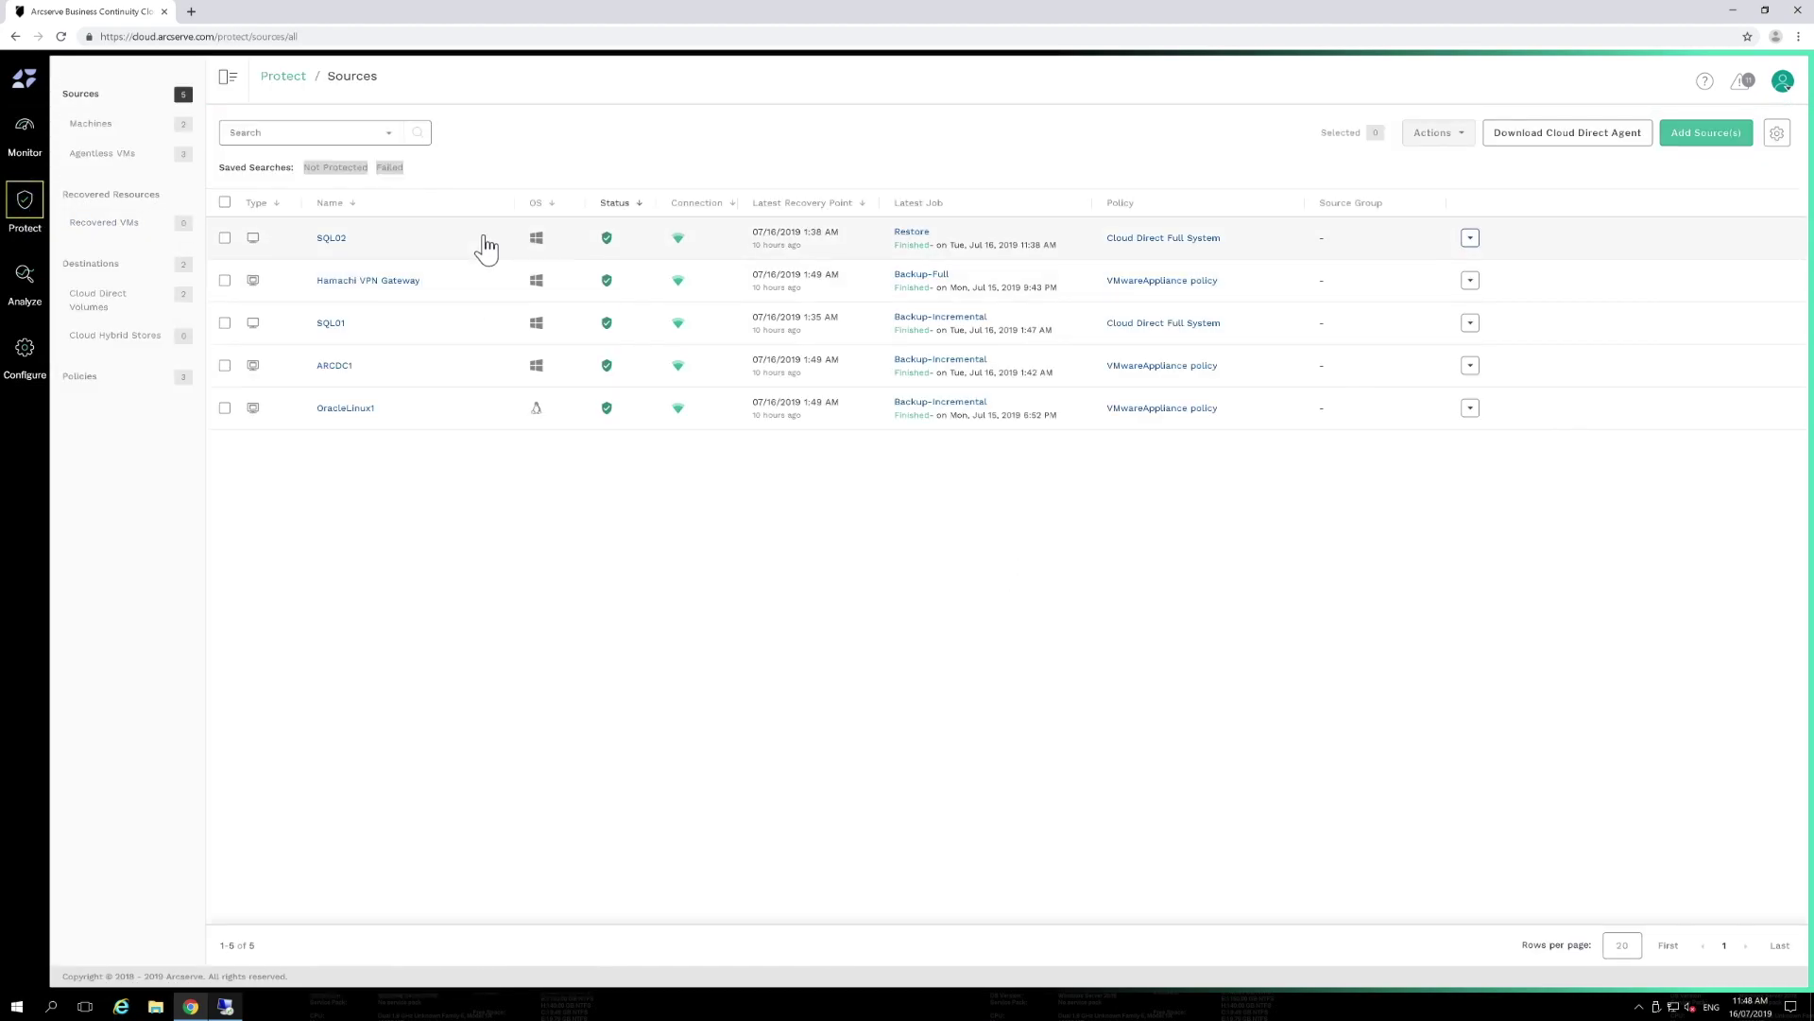
pyautogui.click(333, 239)
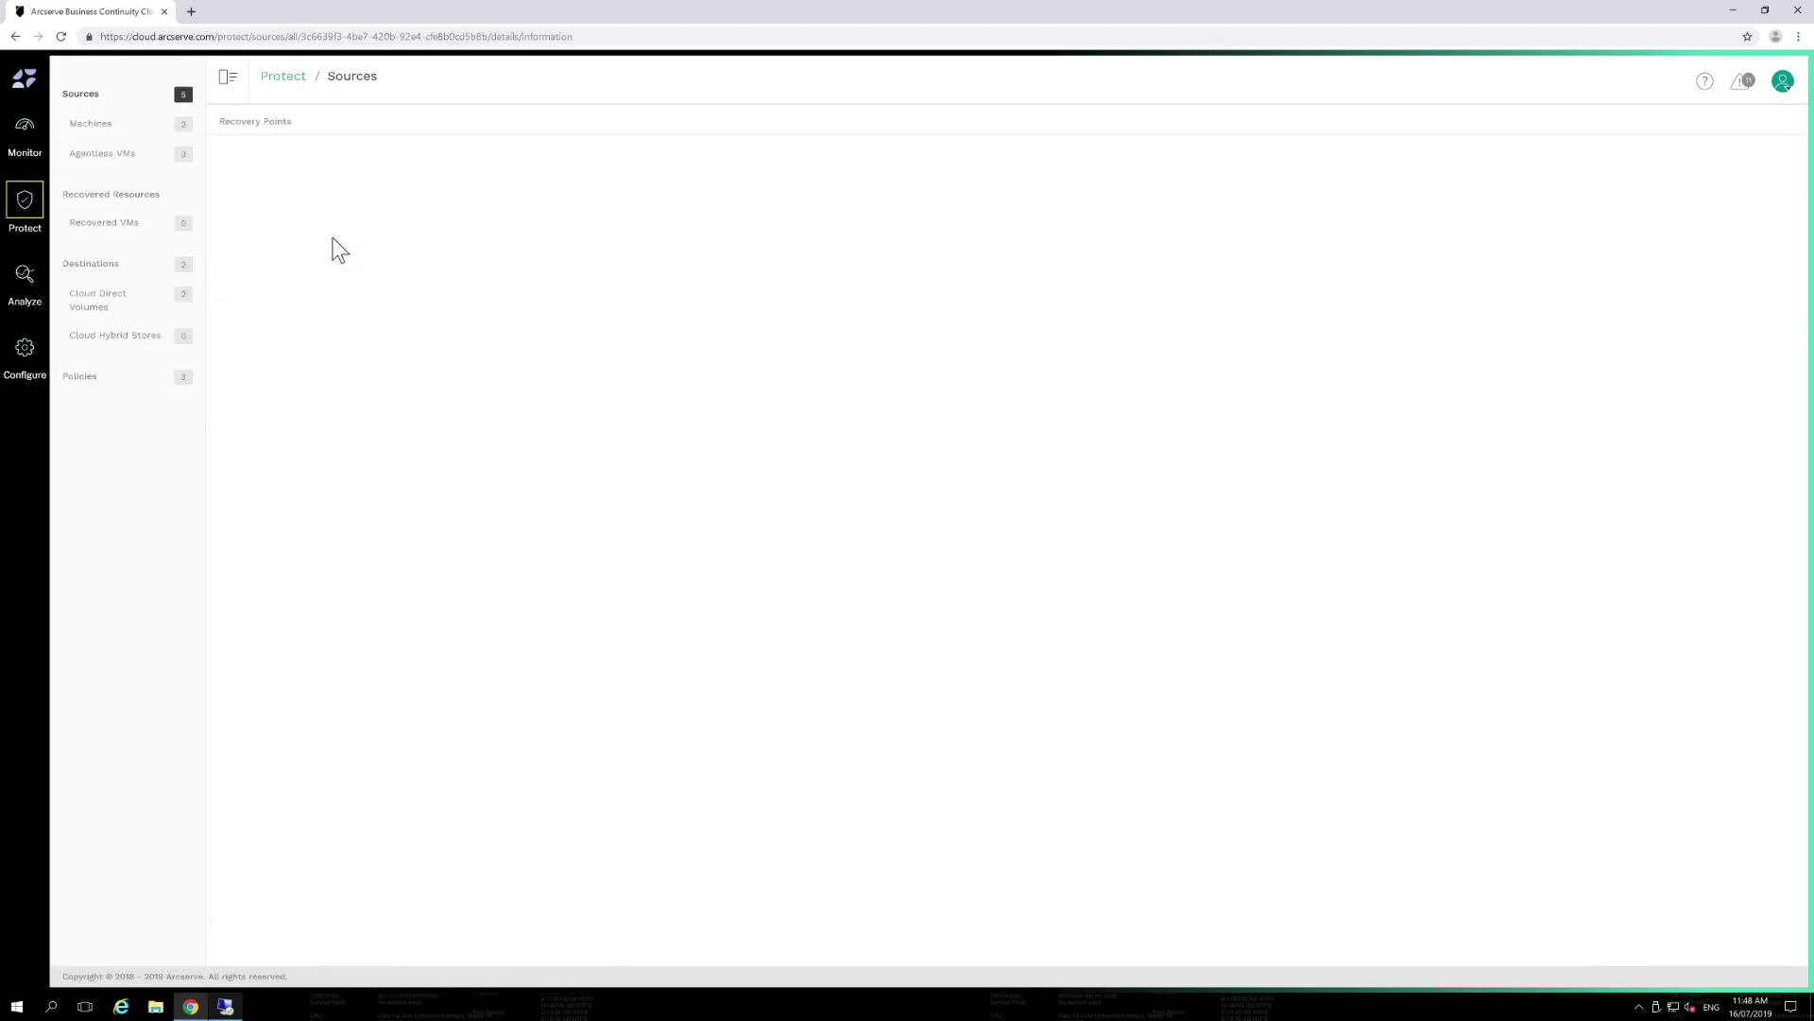
pyautogui.click(435, 121)
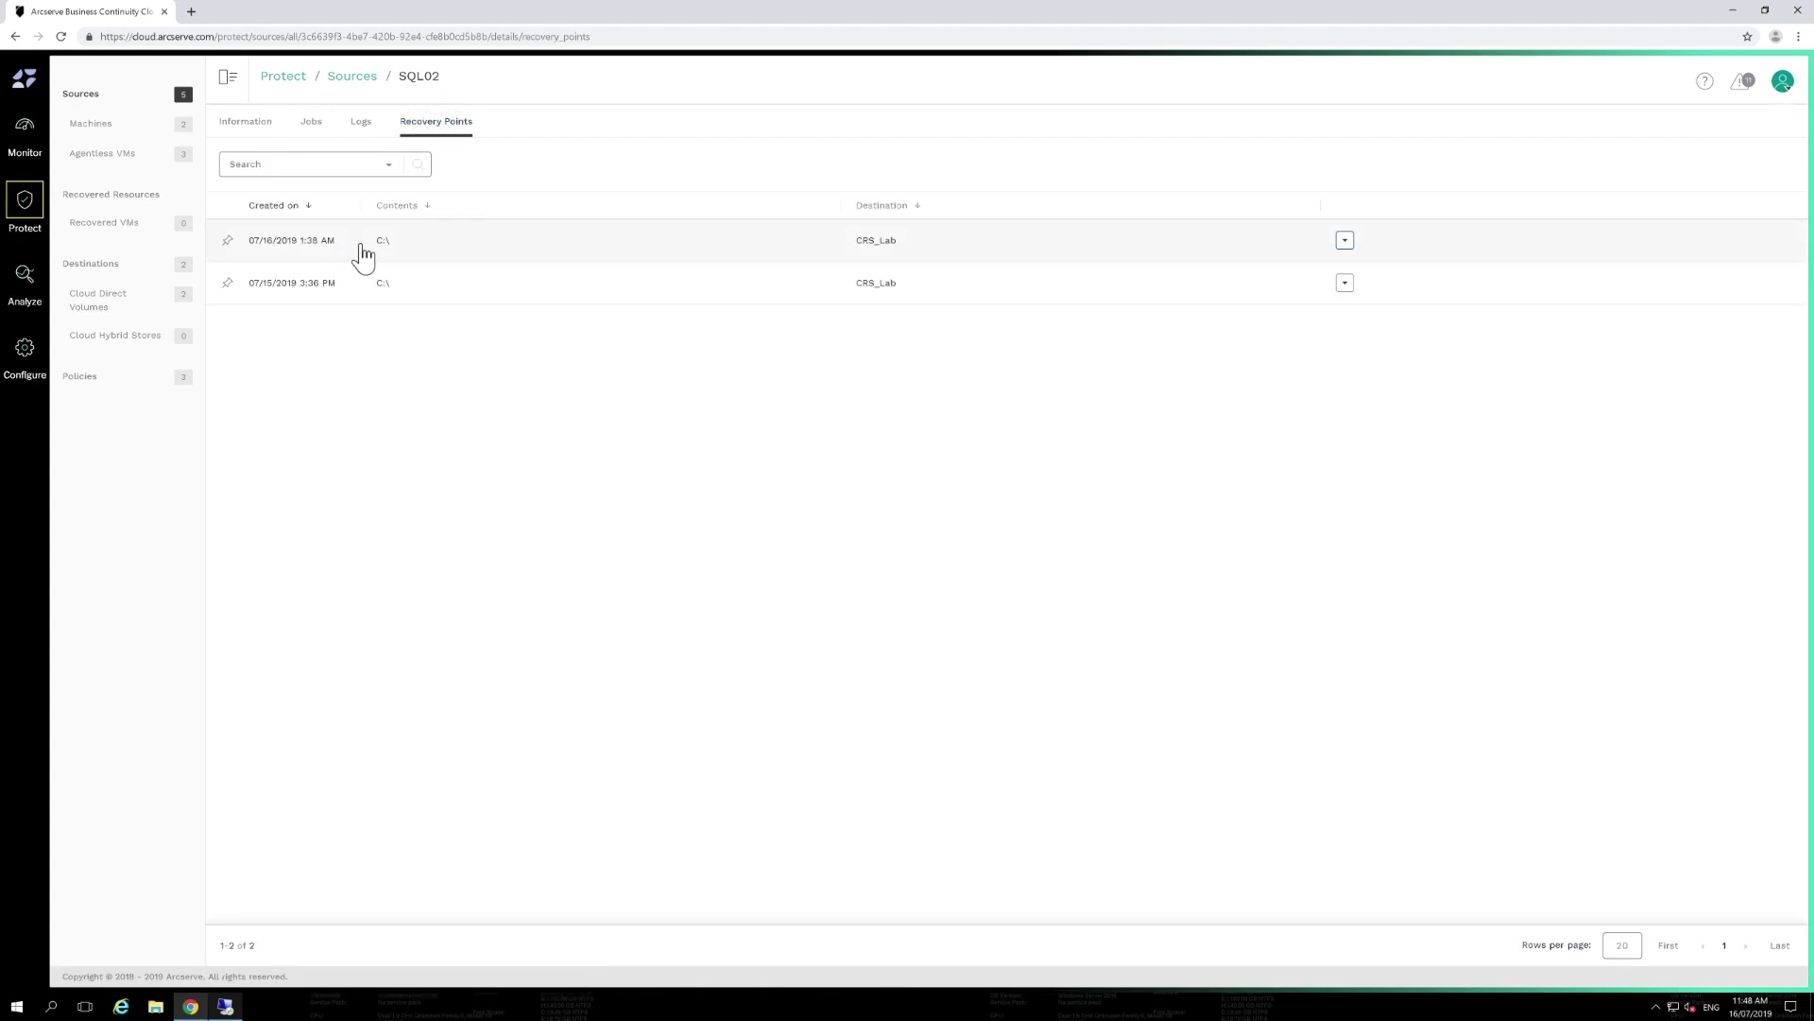
pyautogui.click(1345, 240)
pyautogui.click(1323, 267)
# Step: Browse the recovery point to C:\02\temp and restore SQLManagementStudio_x64_ENU.exe using the Cloud Direct agent
pyautogui.click(304, 551)
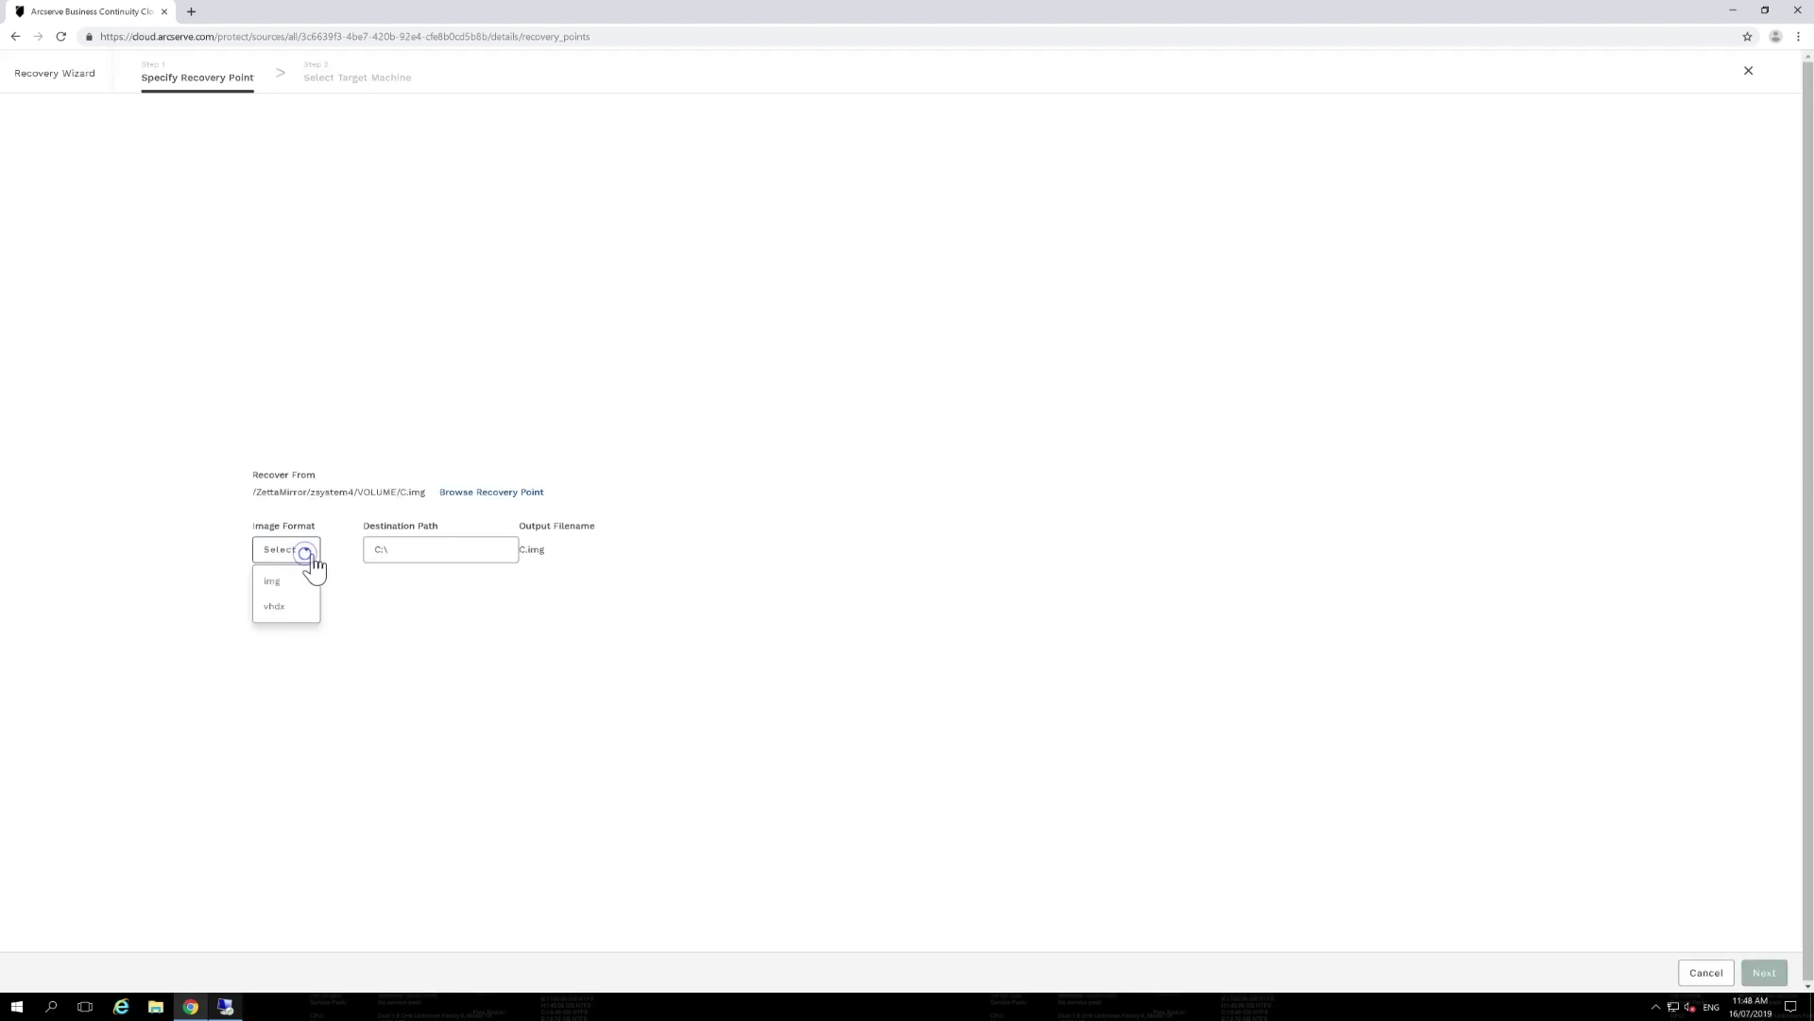
pyautogui.click(496, 490)
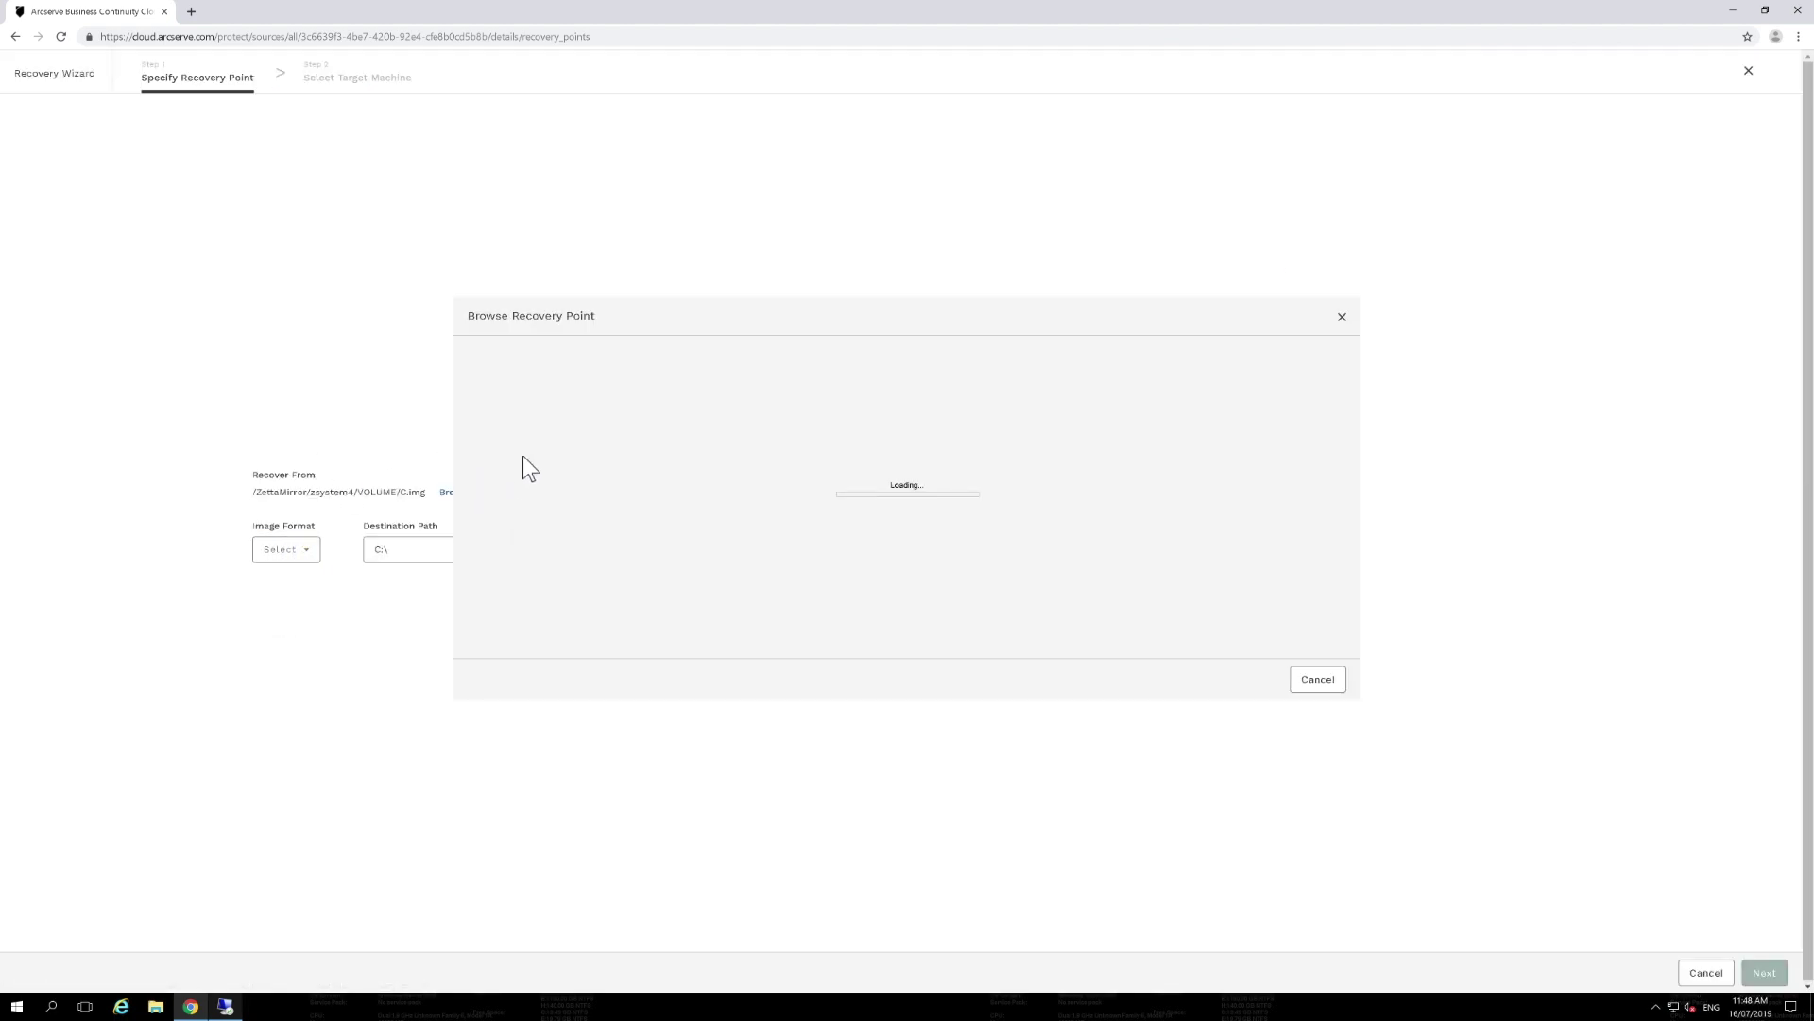
pyautogui.doubleClick(484, 399)
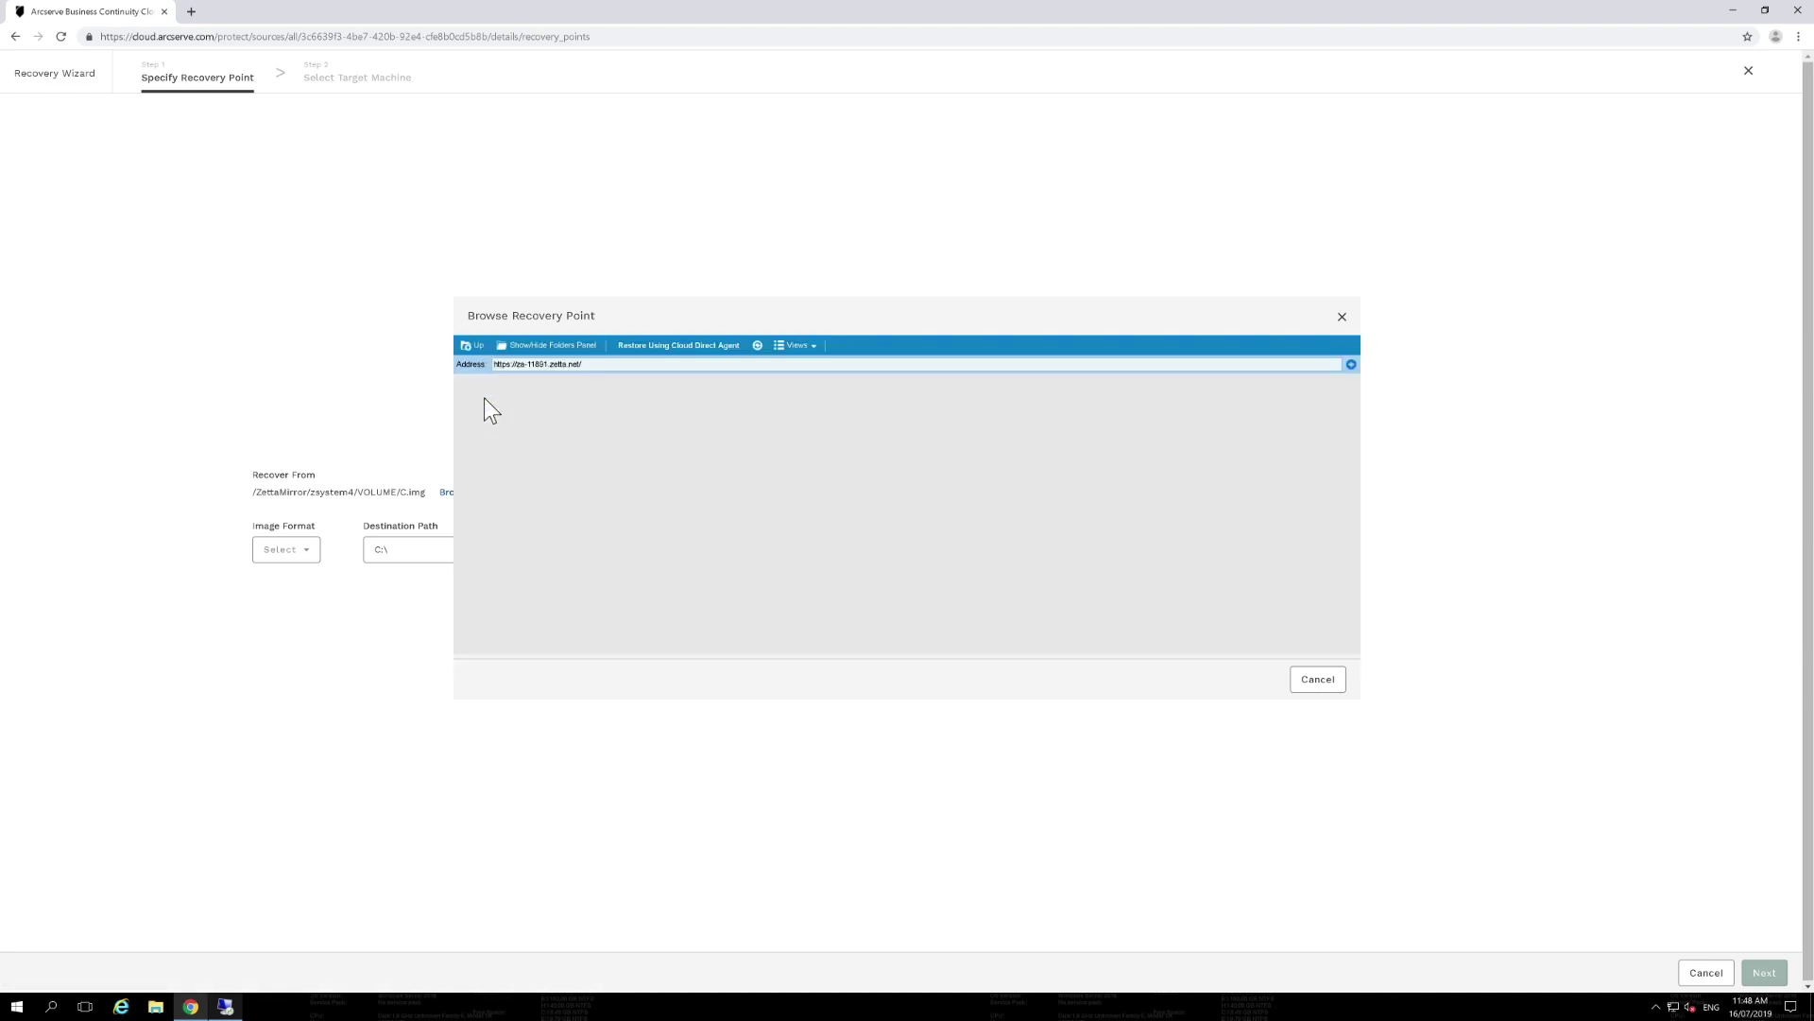
pyautogui.doubleClick(477, 413)
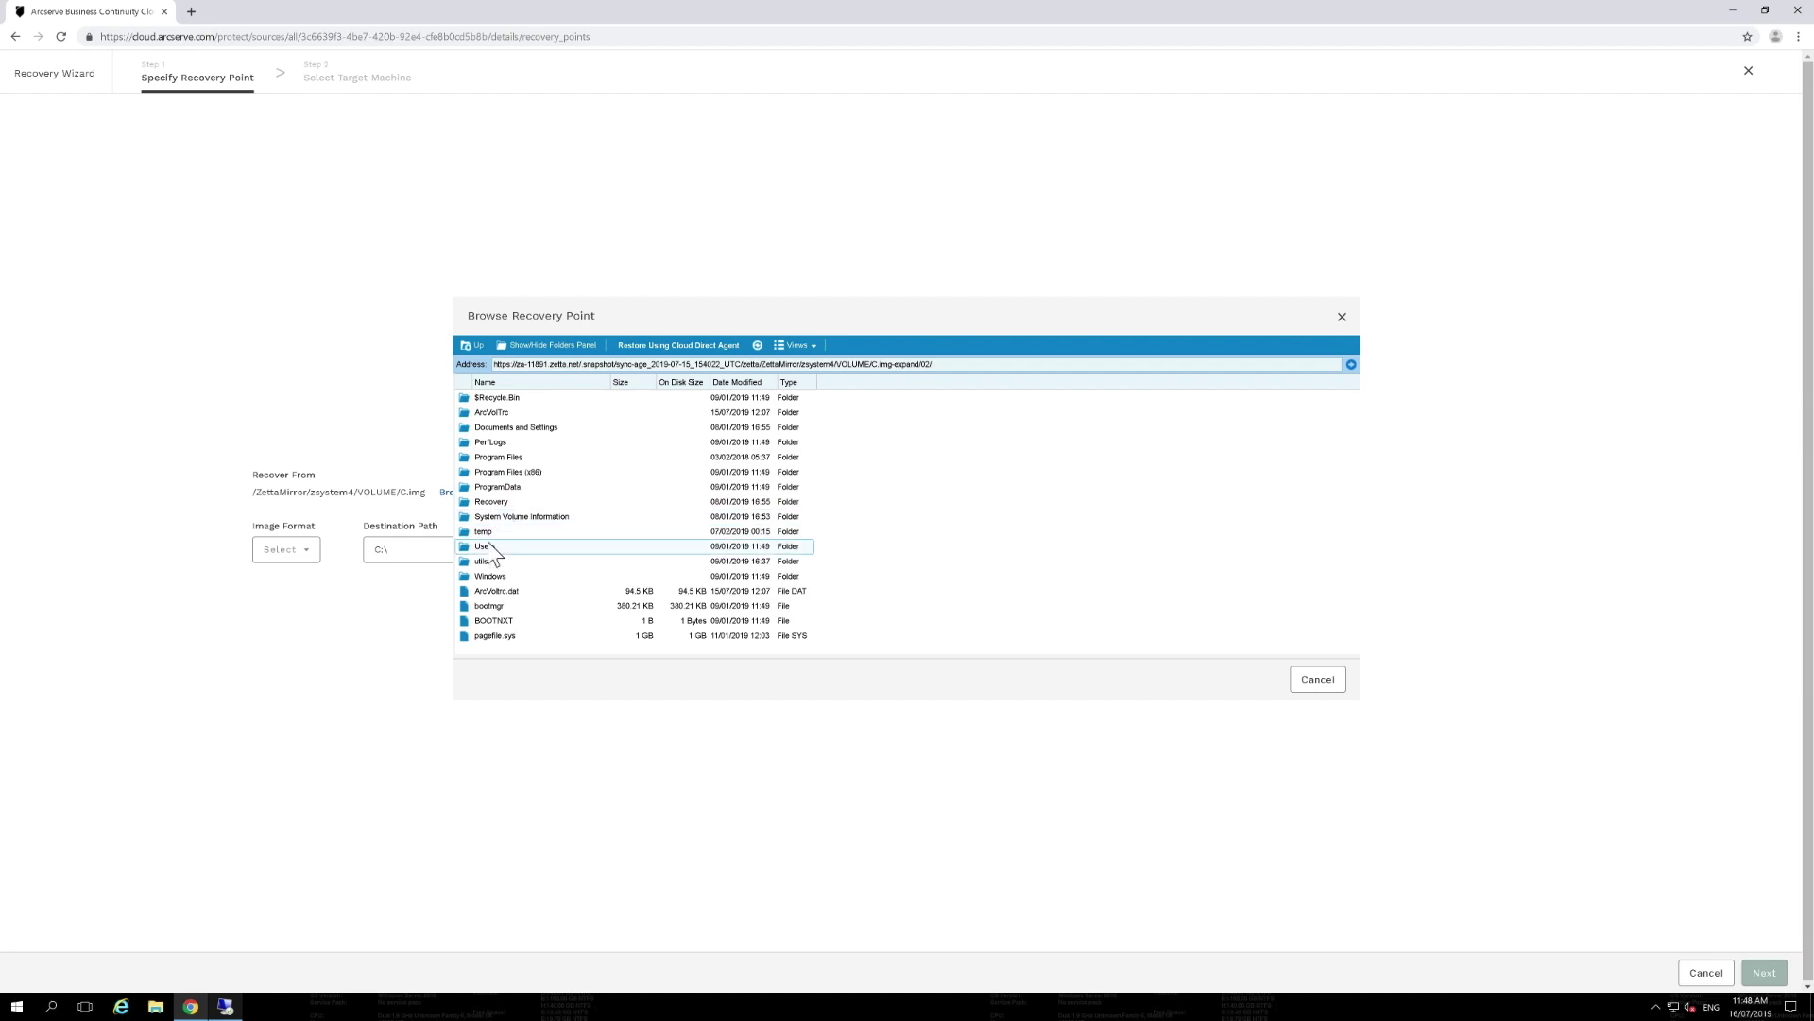
pyautogui.doubleClick(487, 531)
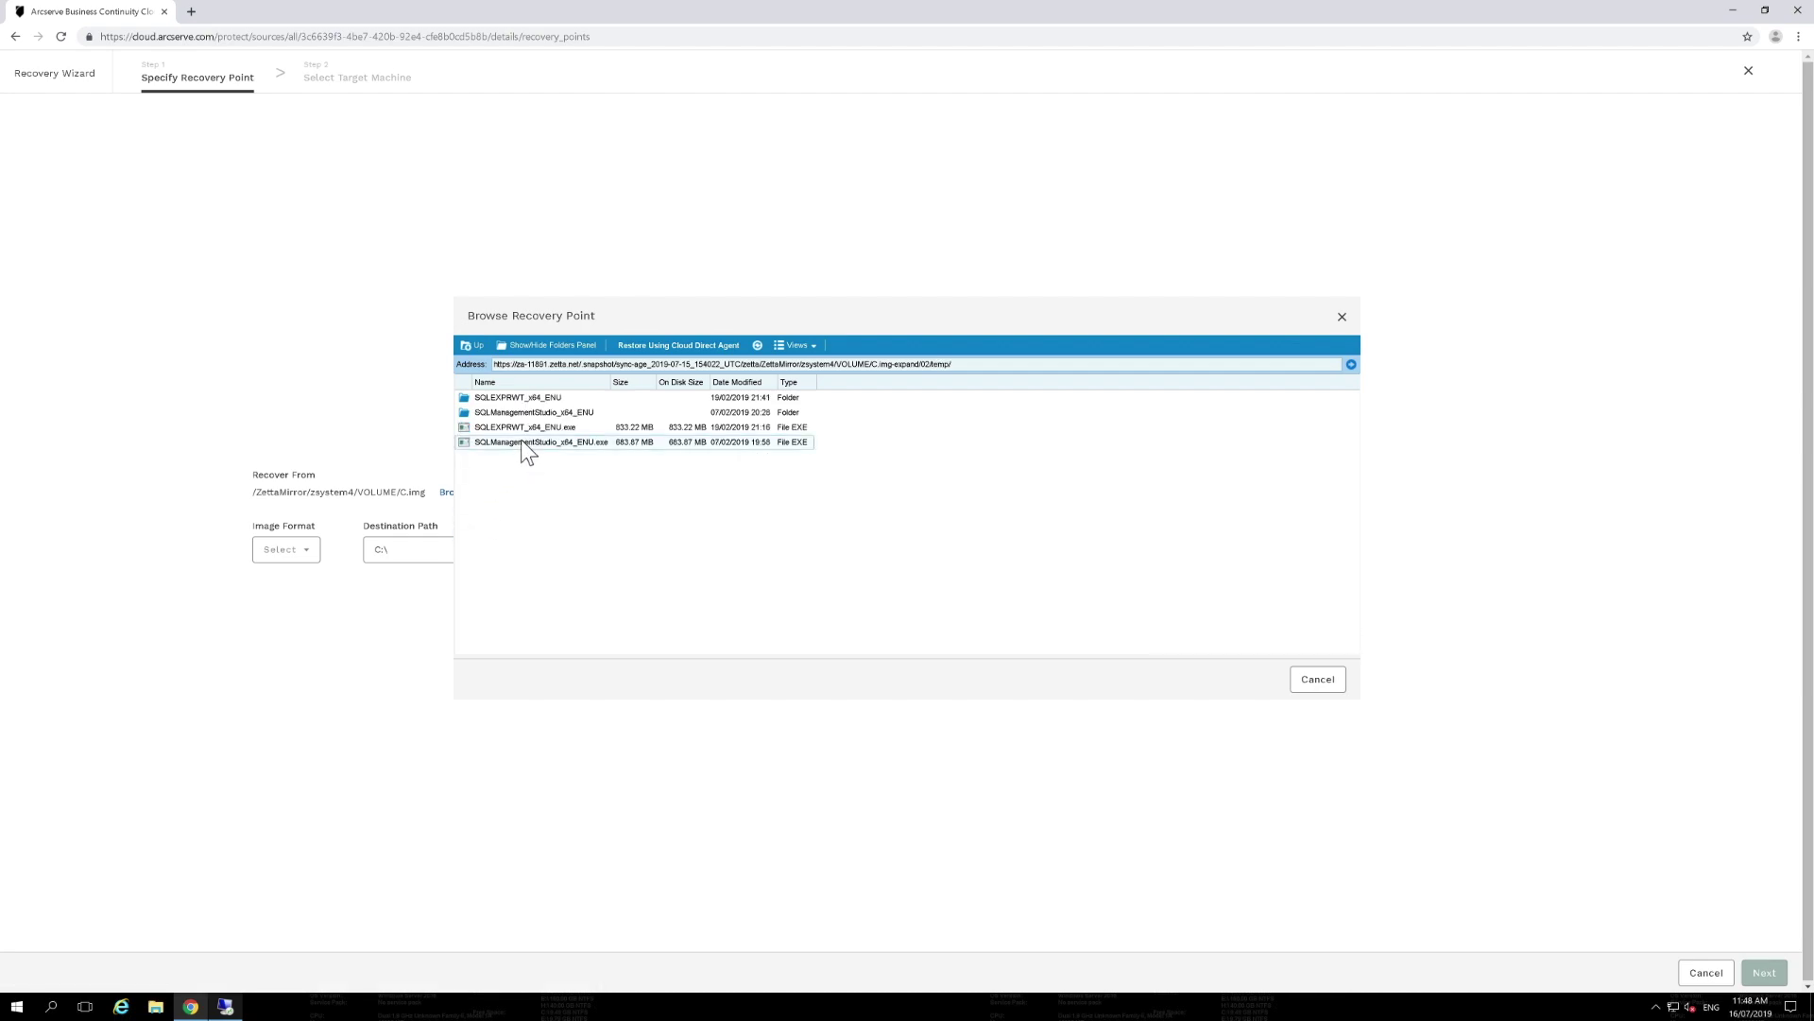
pyautogui.click(522, 442)
pyautogui.rightClick(536, 442)
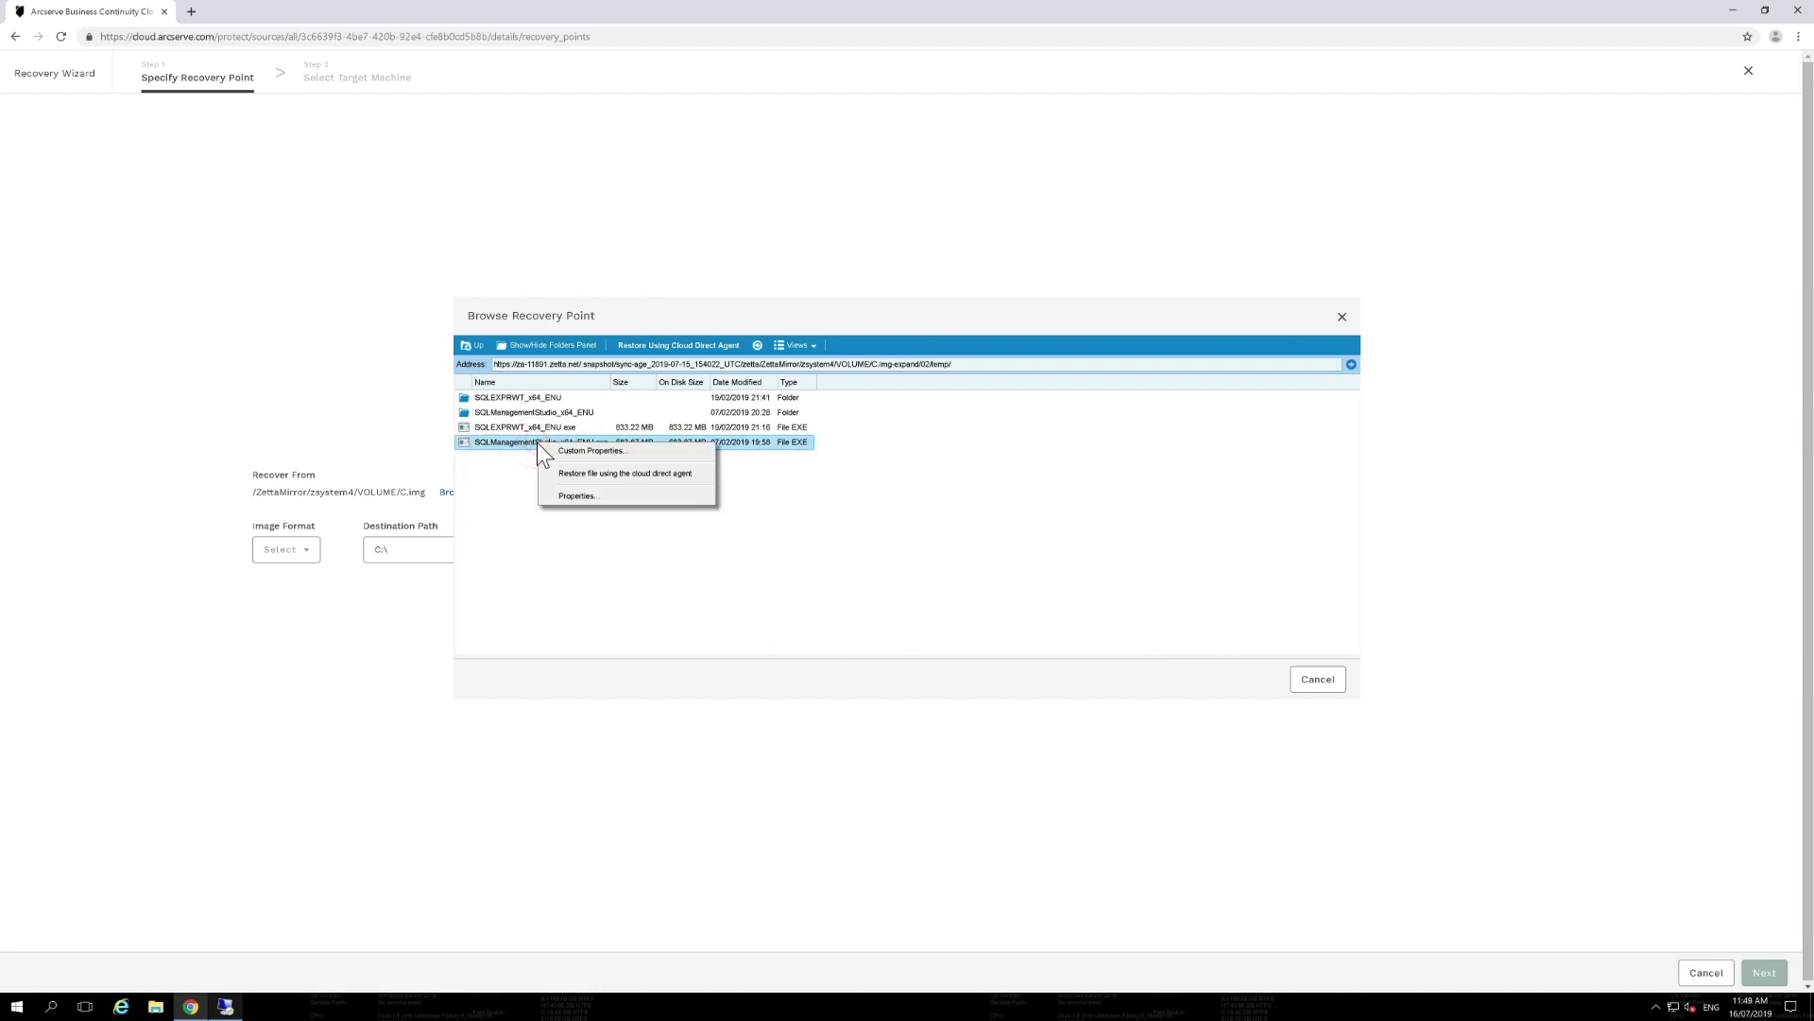
pyautogui.click(599, 472)
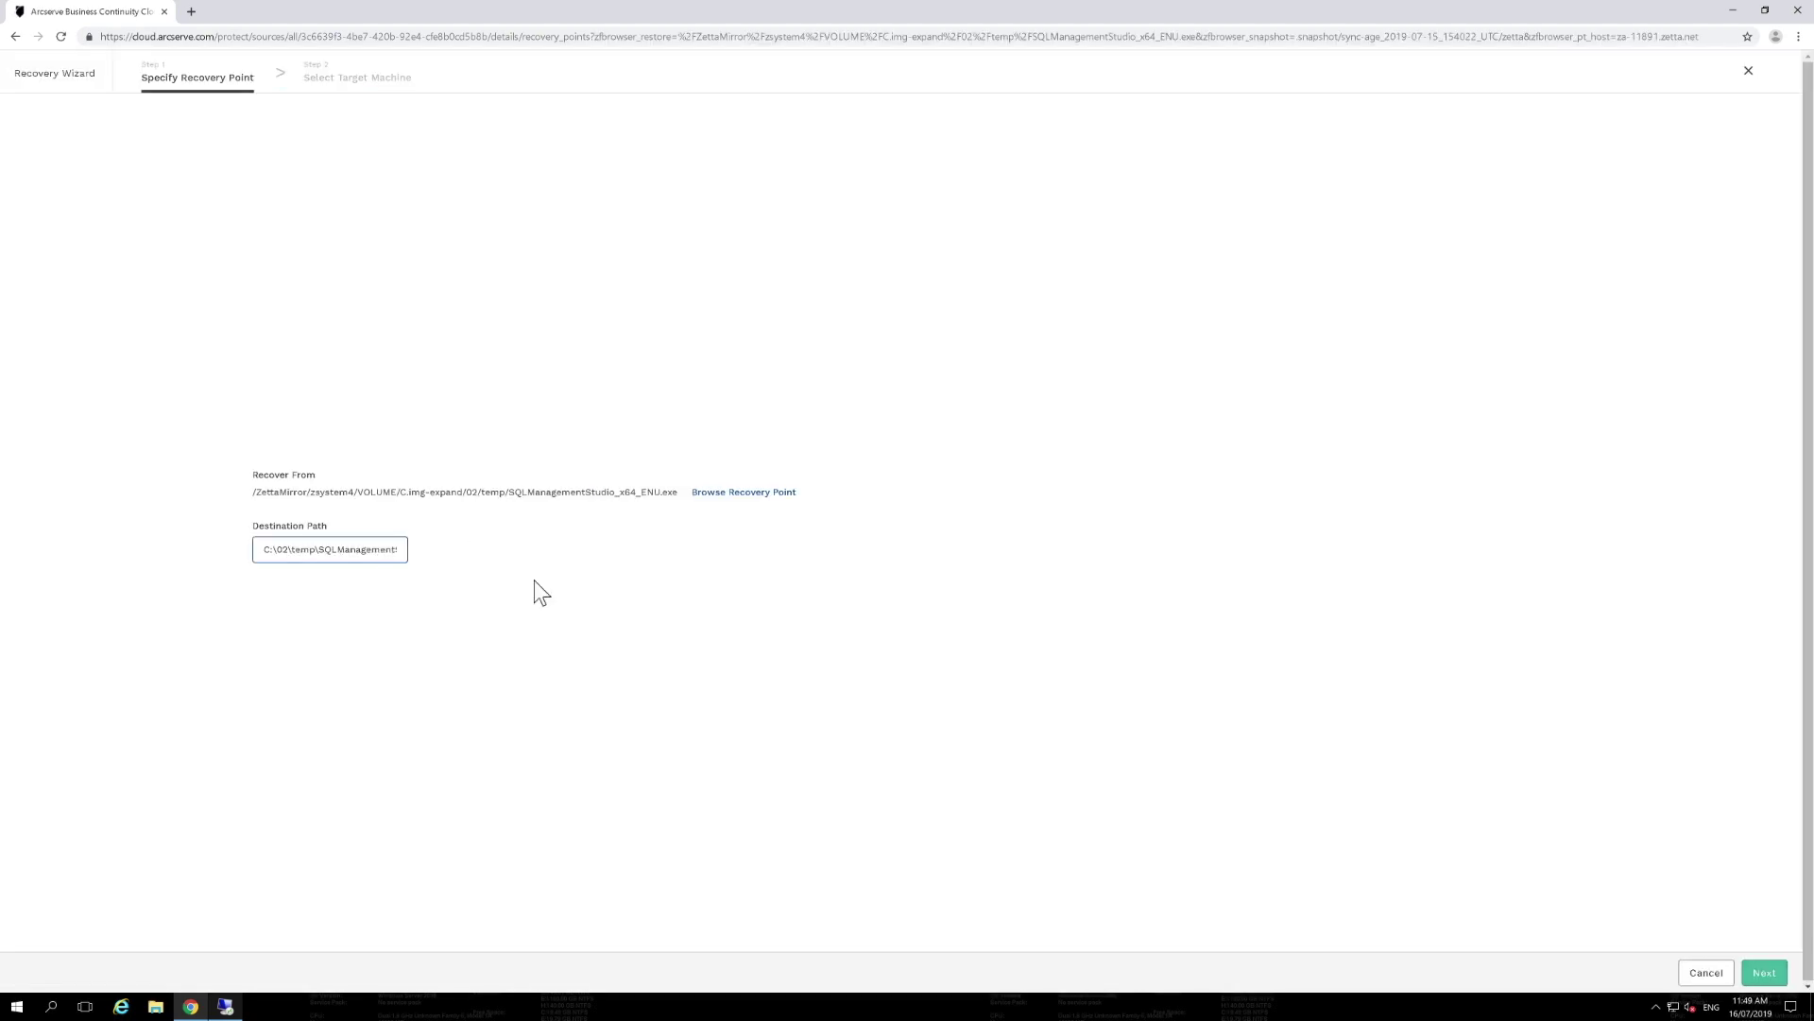
# Step: Choose SQL02 as the target machine and start the file restore
pyautogui.click(1765, 972)
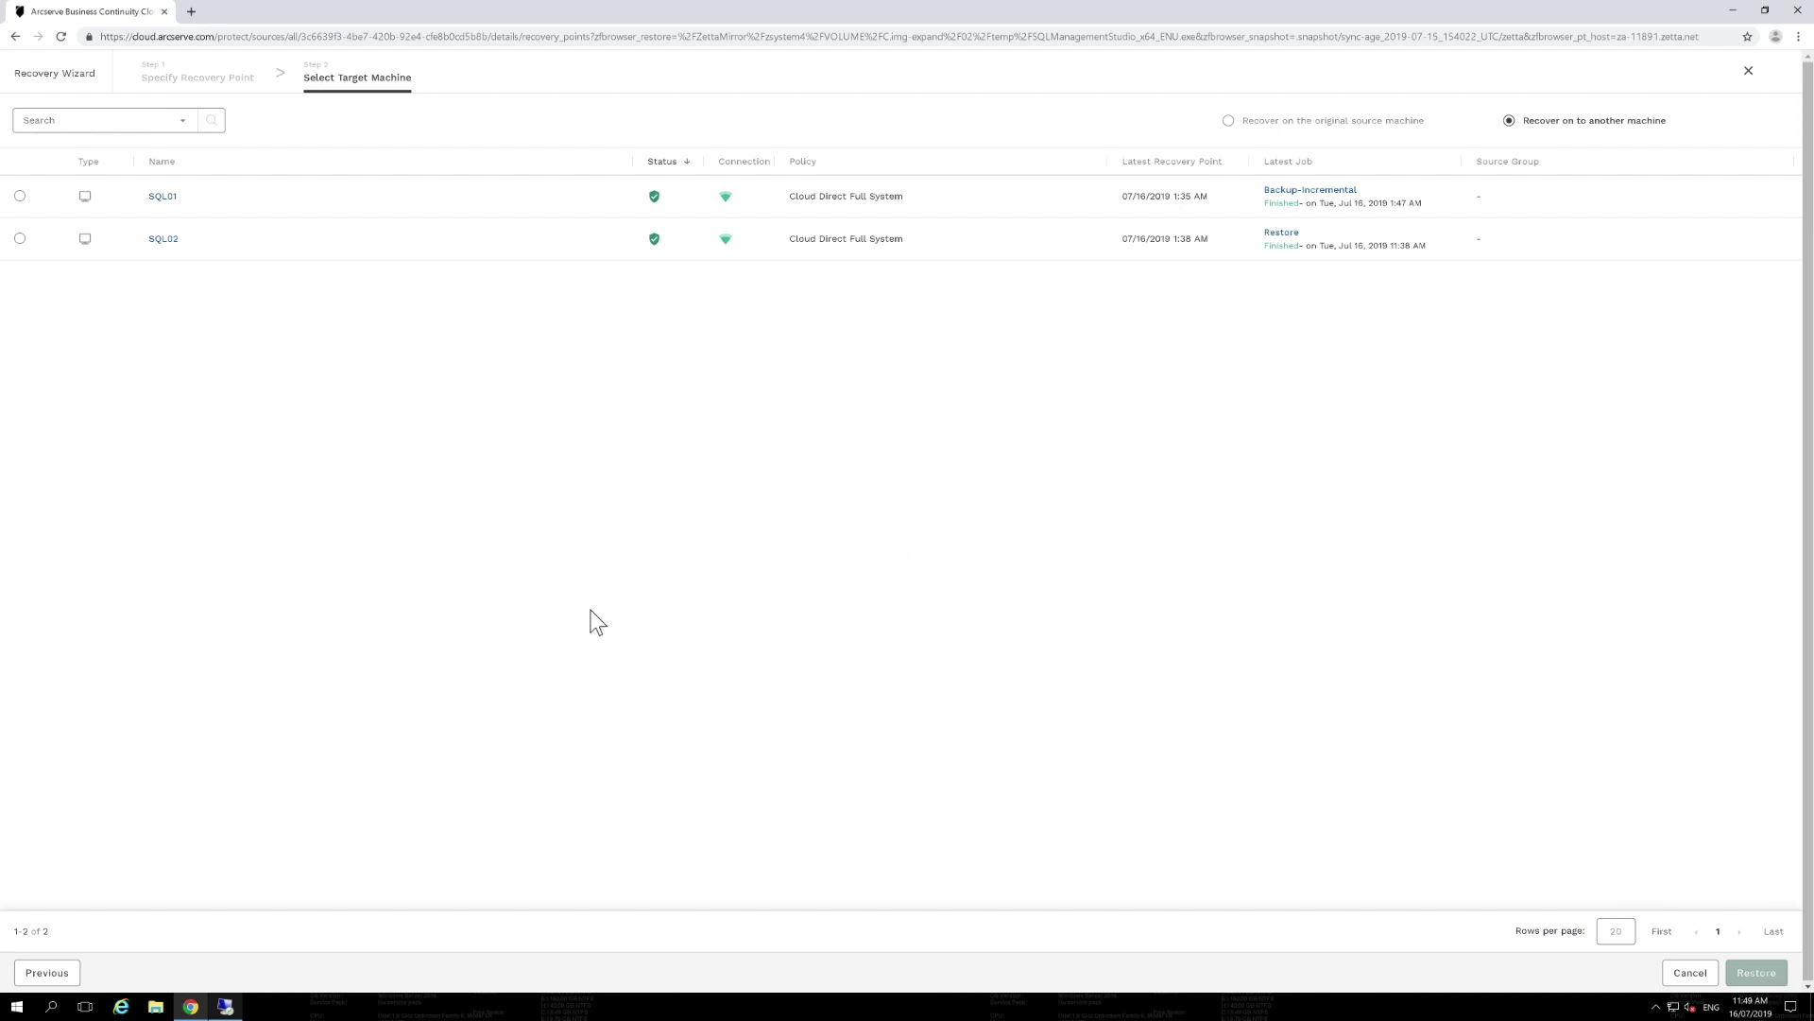
pyautogui.click(21, 247)
pyautogui.click(1757, 972)
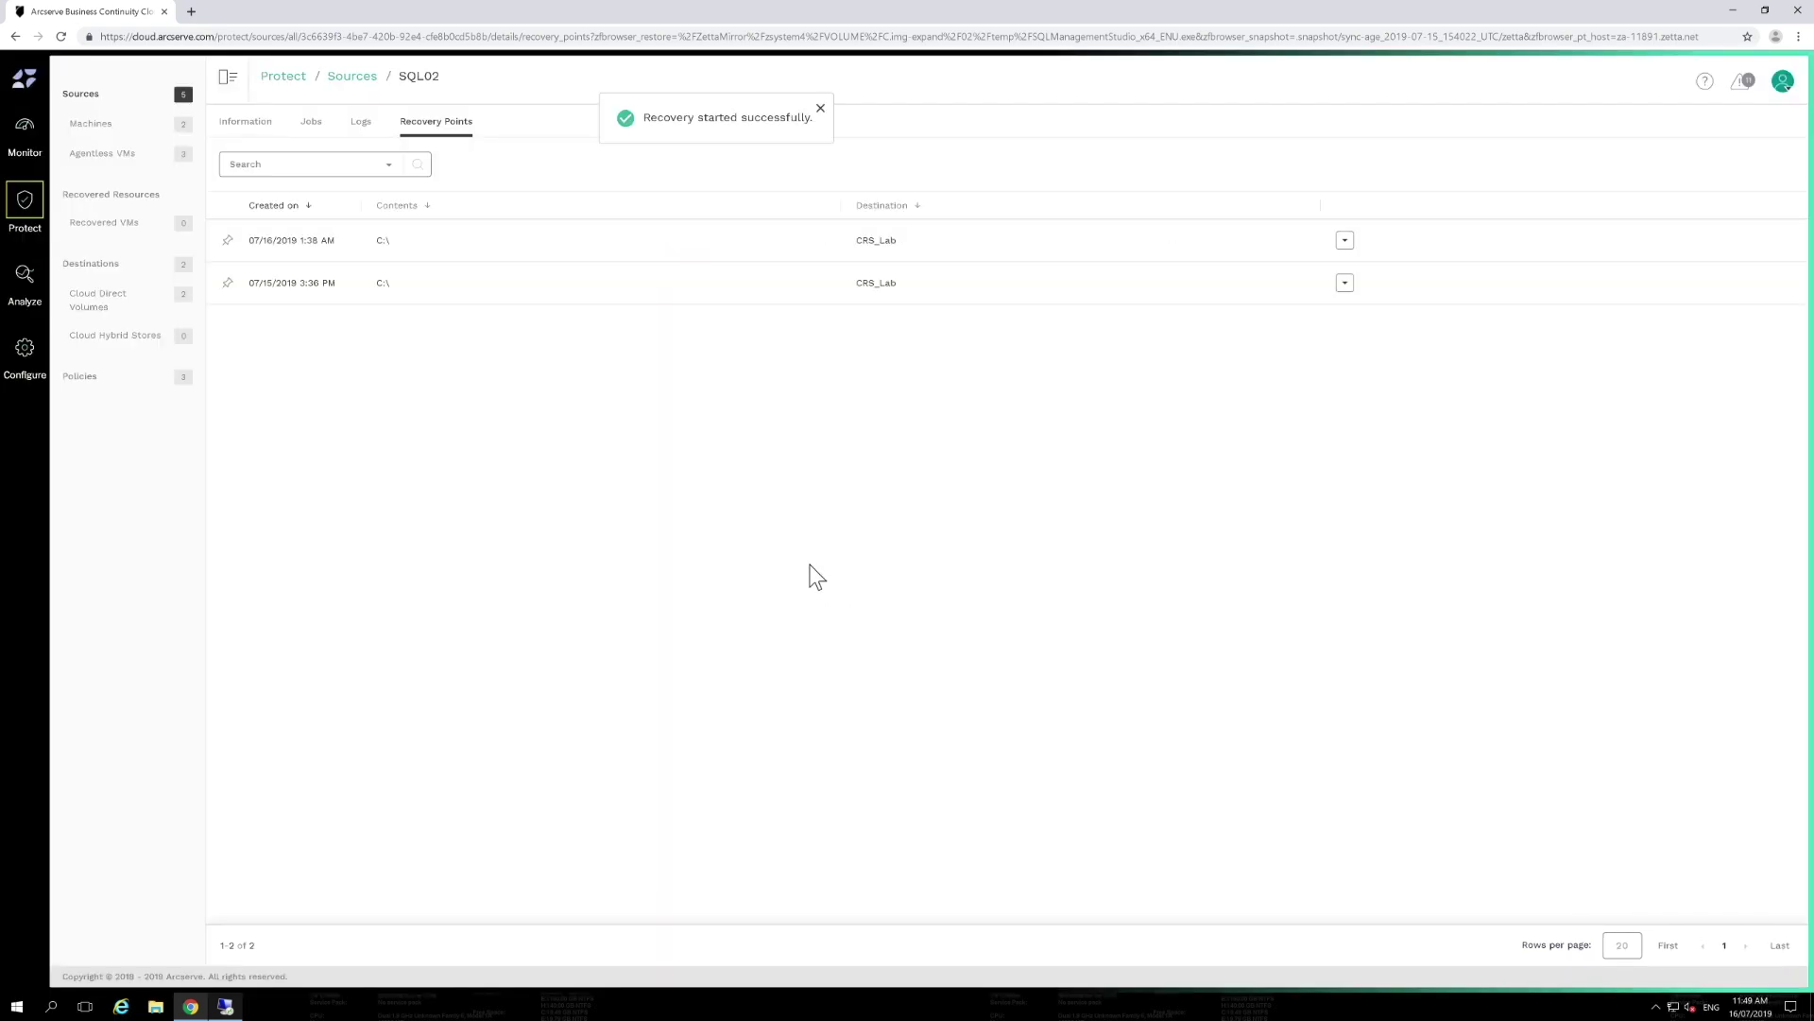